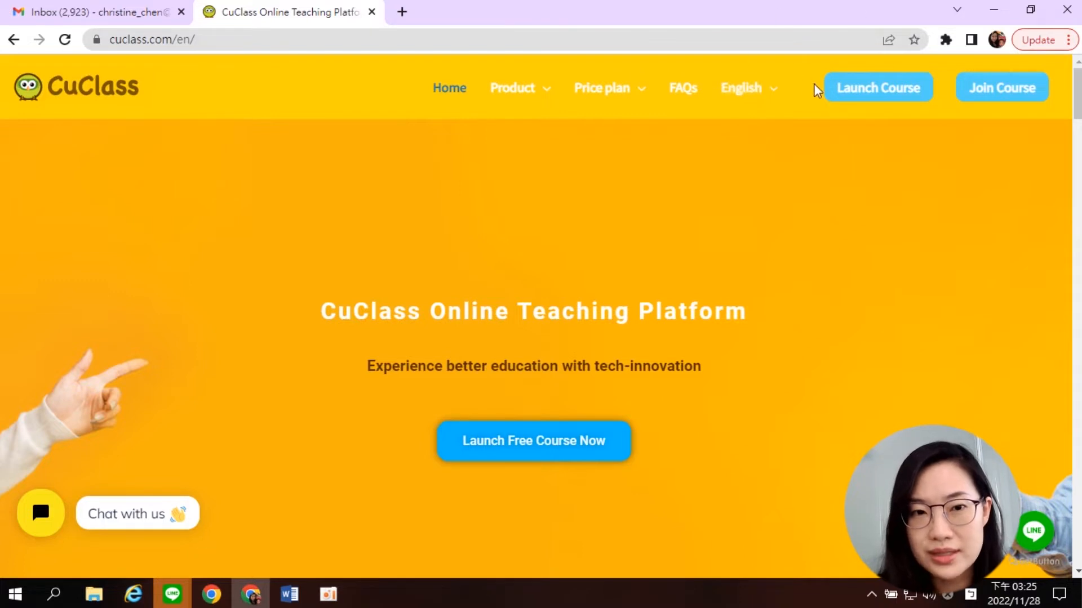
Open the teacher login for launching a course and sign in with the Google account.
left_click(883, 99)
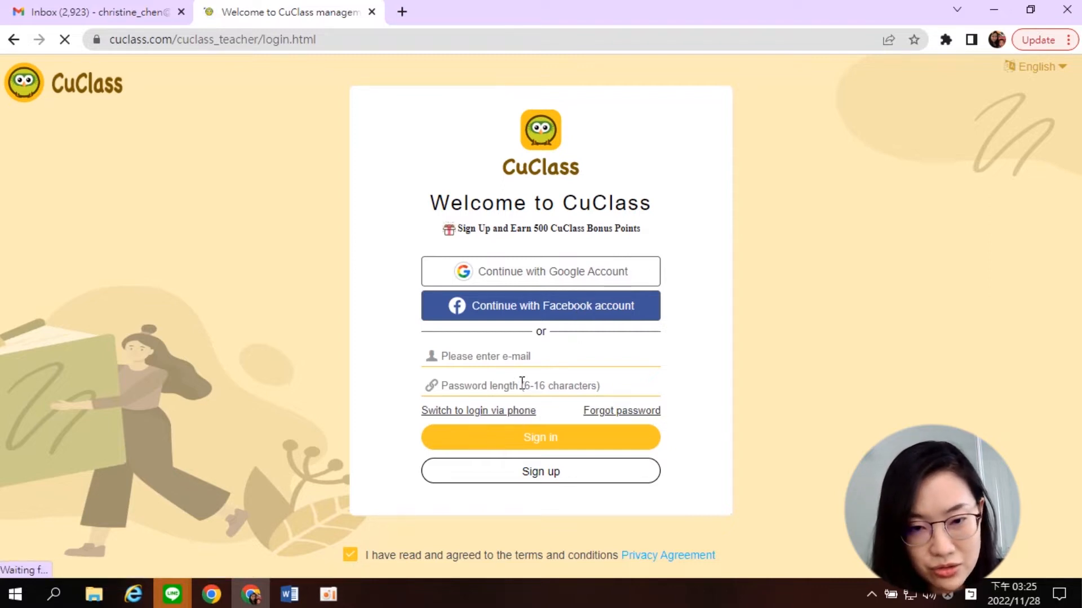
left_click(540, 275)
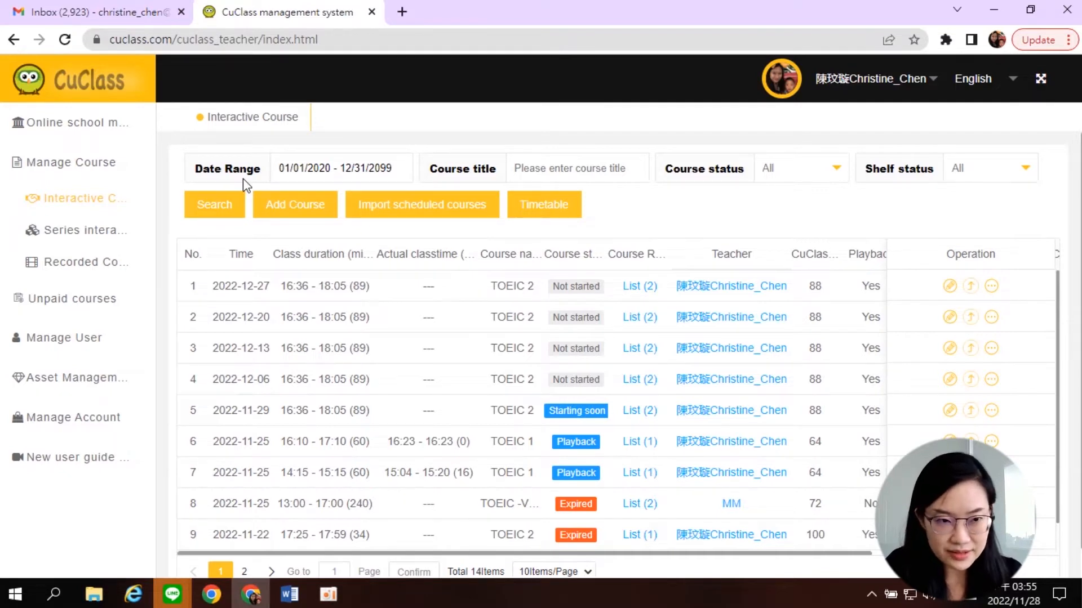
Examine the online school, course, unpaid course, user, asset and account management pages and the new user guide video page.
left_click(88, 132)
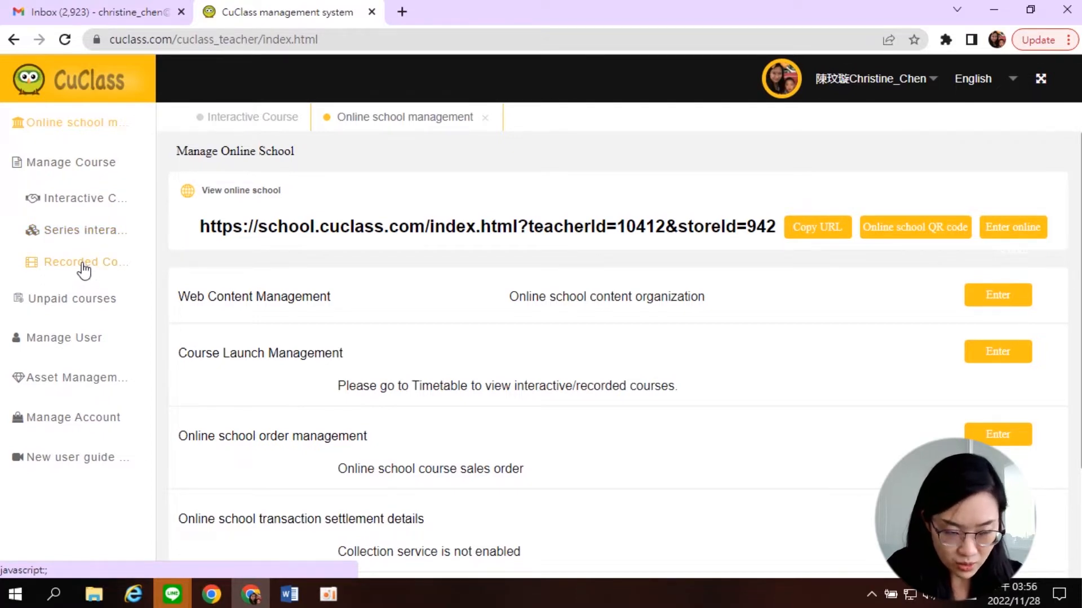
left_click(84, 204)
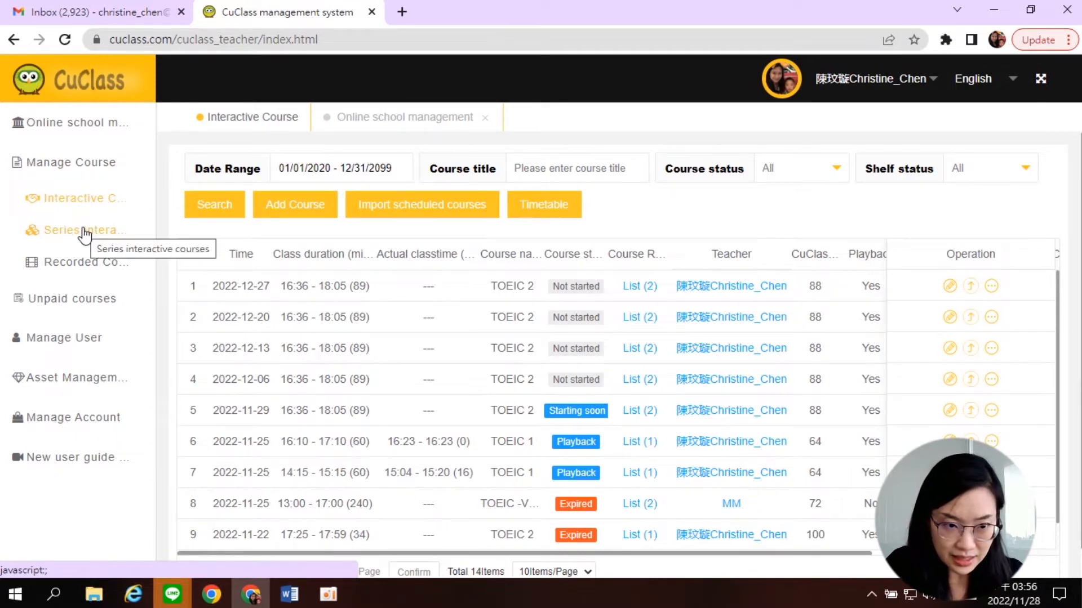
left_click(84, 234)
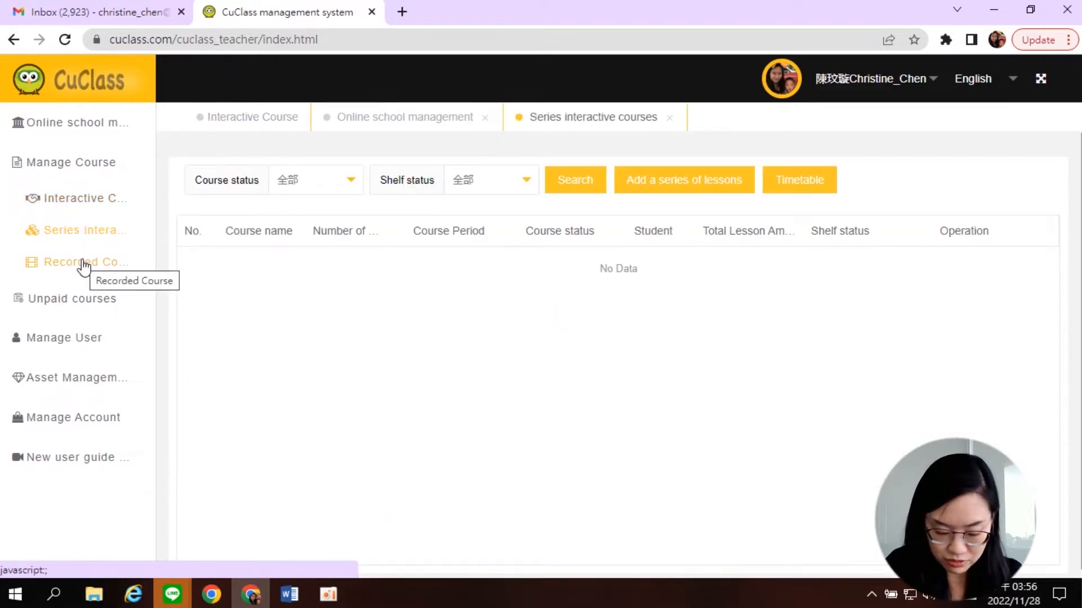
left_click(84, 264)
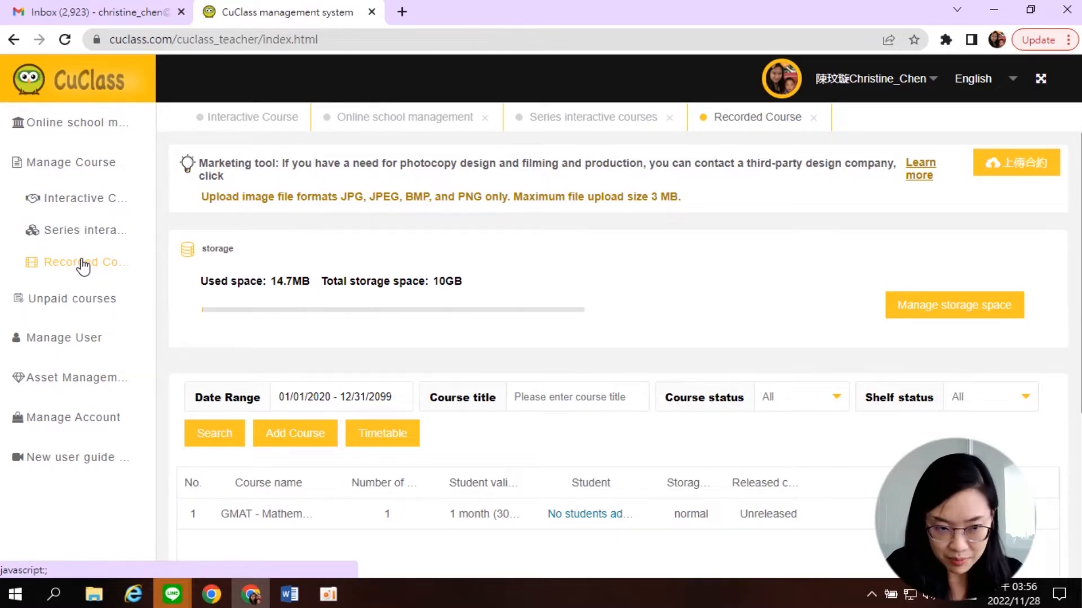
left_click(68, 299)
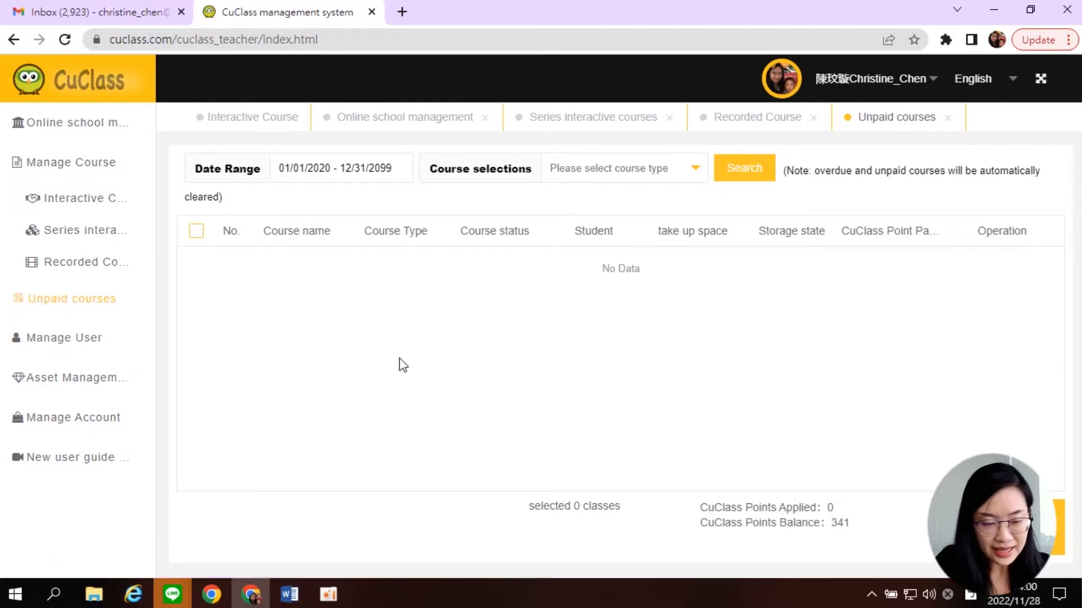
left_click(93, 345)
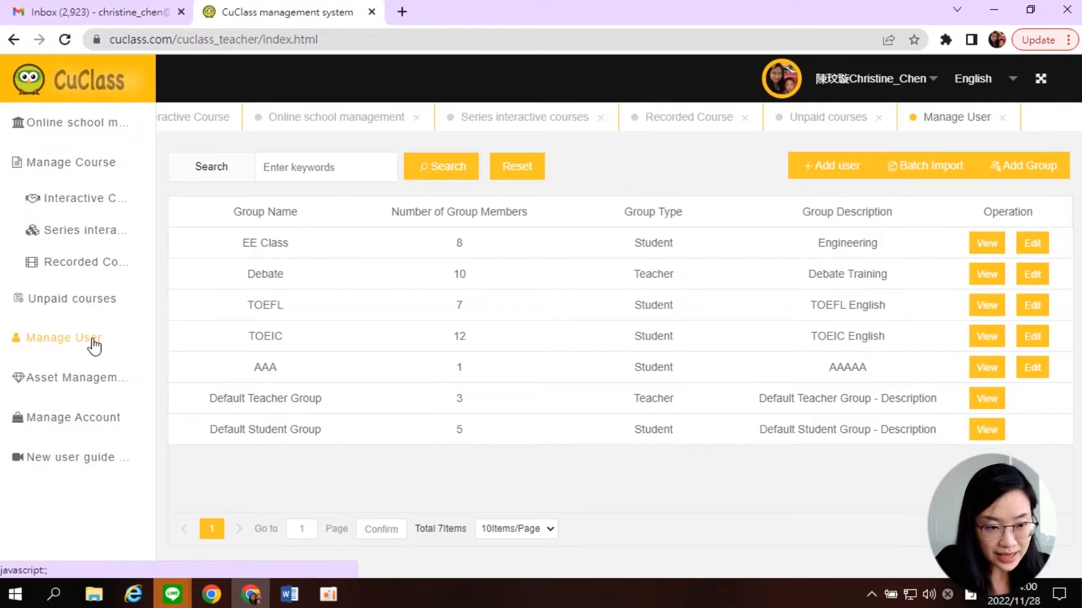
left_click(93, 384)
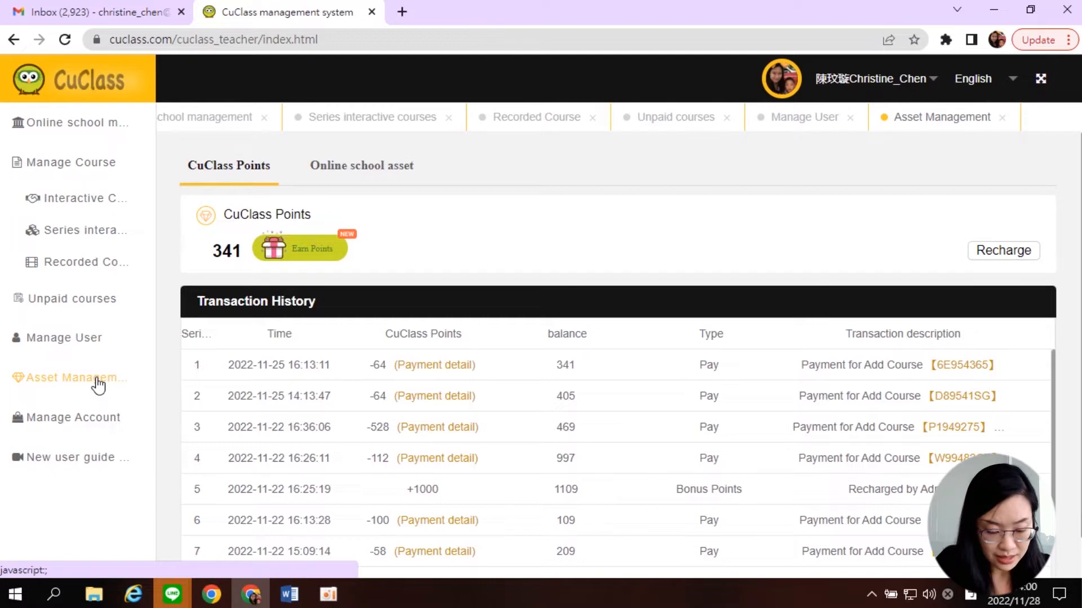
left_click(102, 424)
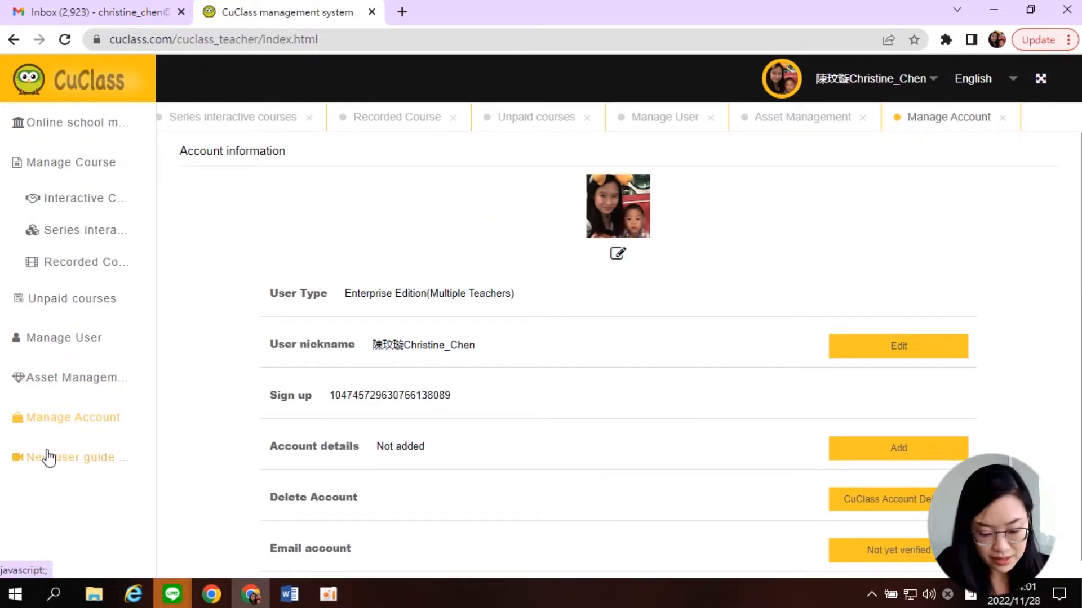
left_click(50, 459)
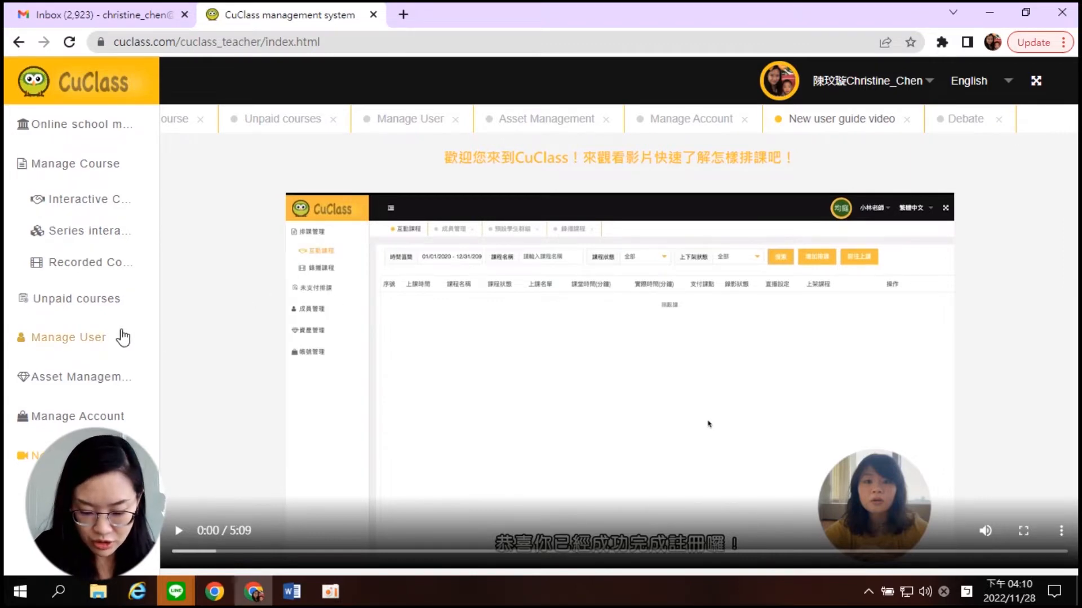
Start a new user group named TT Teacher with the description Engineering.
left_click(96, 348)
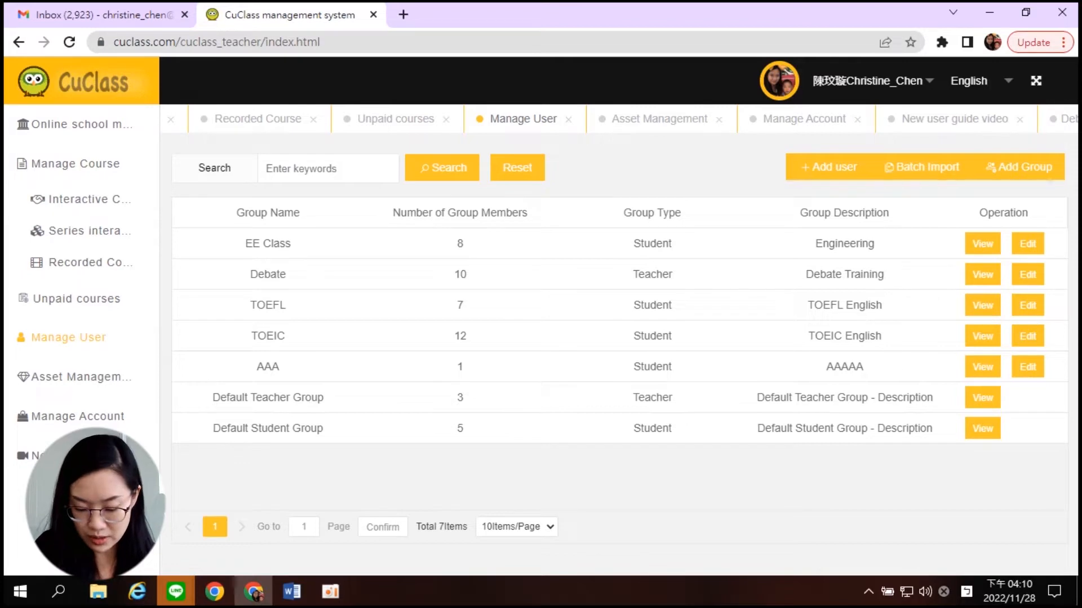
left_click(1024, 169)
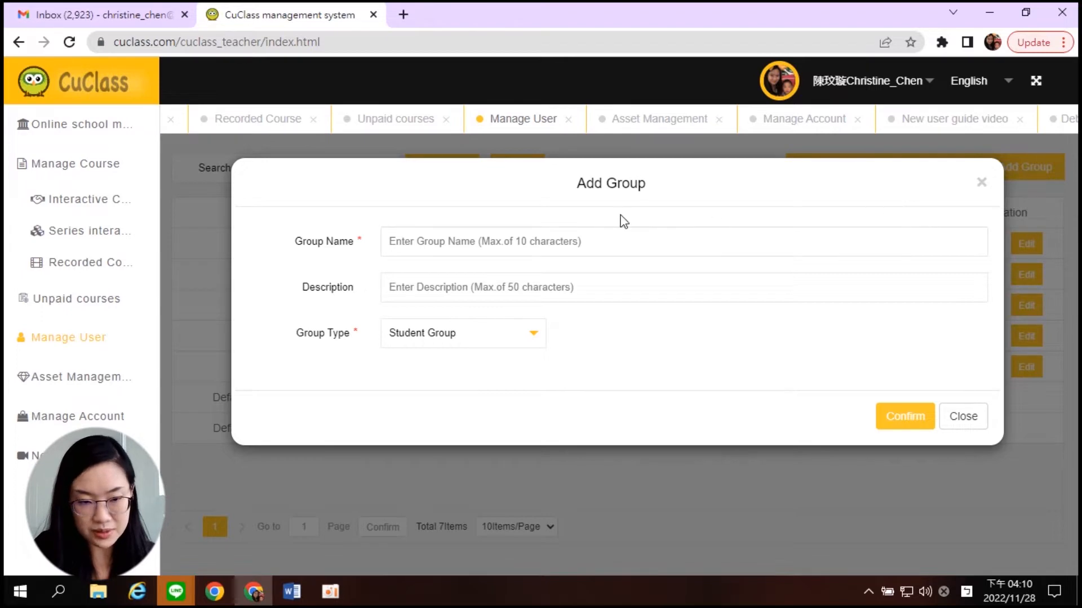
left_click(534, 243)
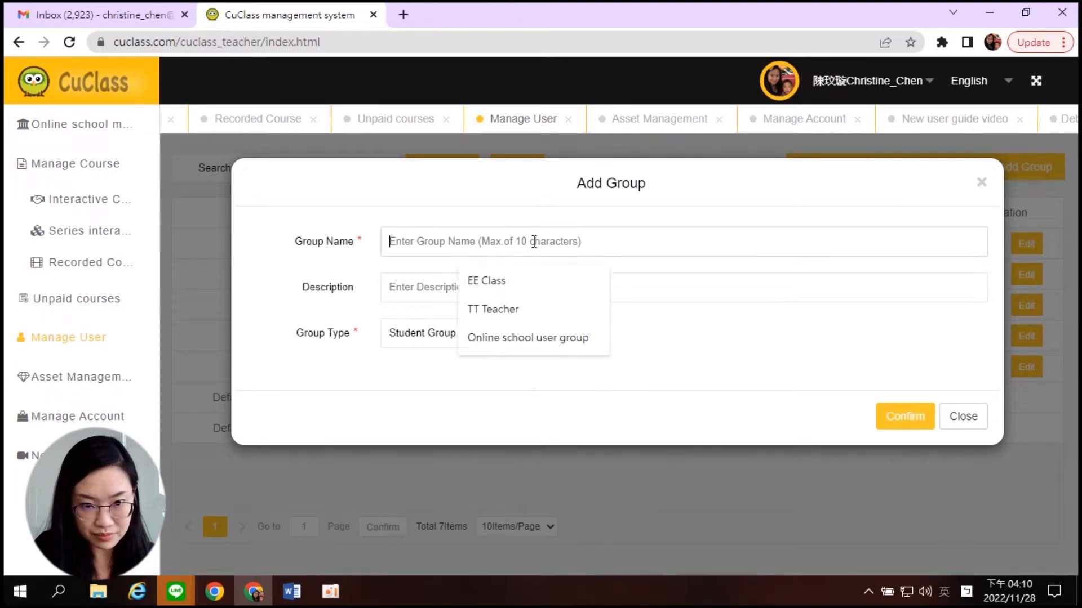
left_click(497, 310)
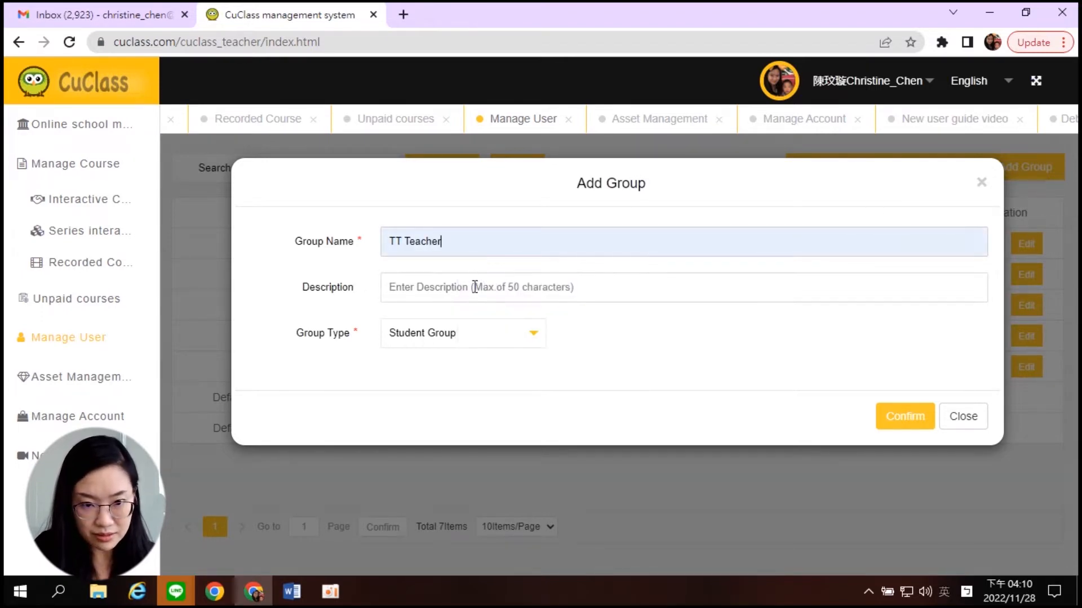
left_click(475, 277)
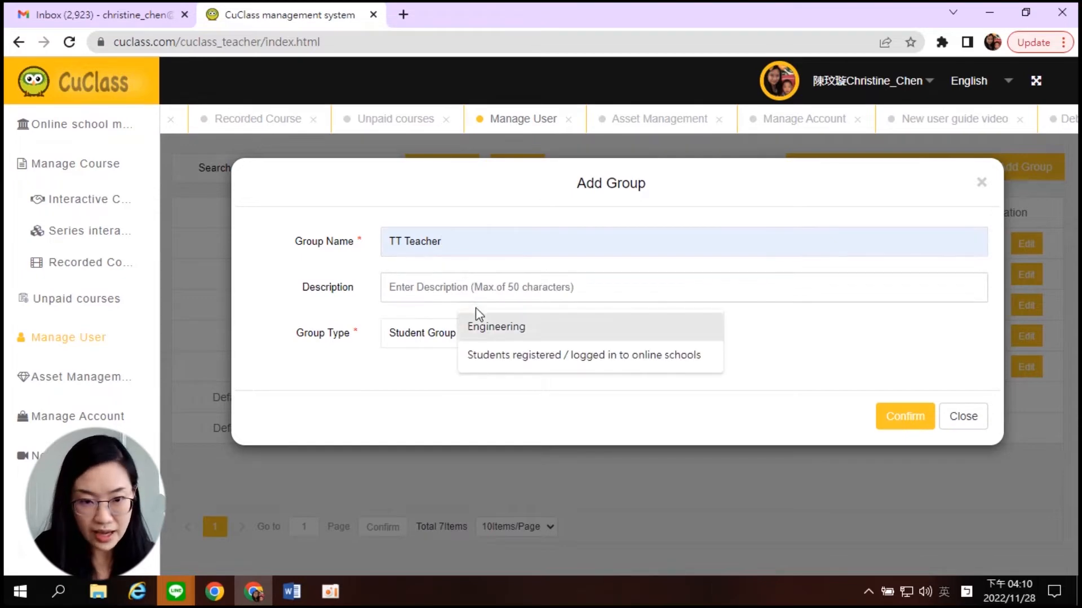
left_click(482, 334)
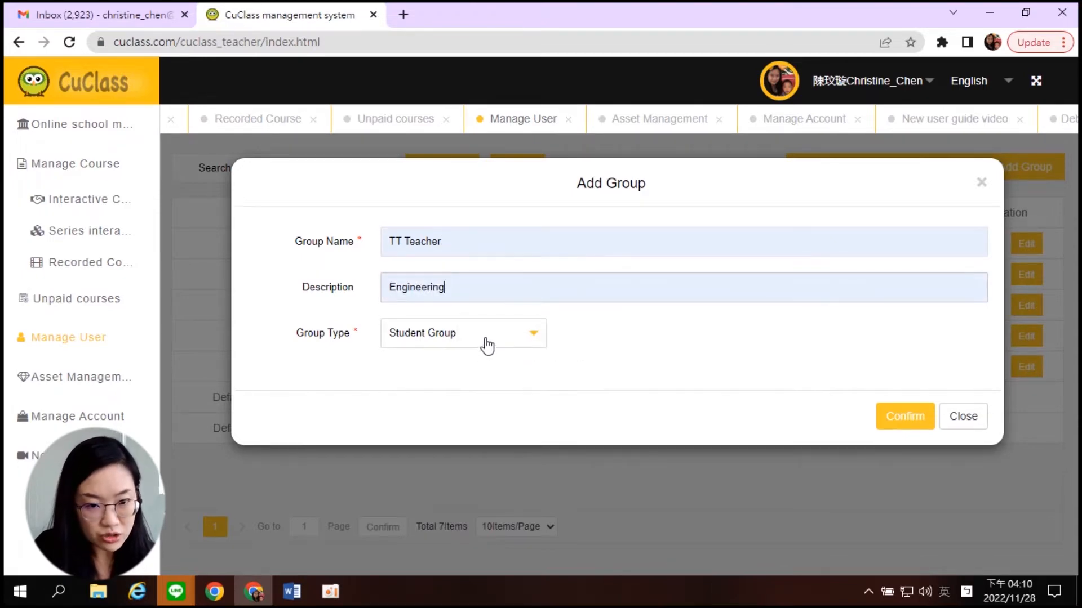
Set the new group's type to Student Group and save the group.
left_click(487, 346)
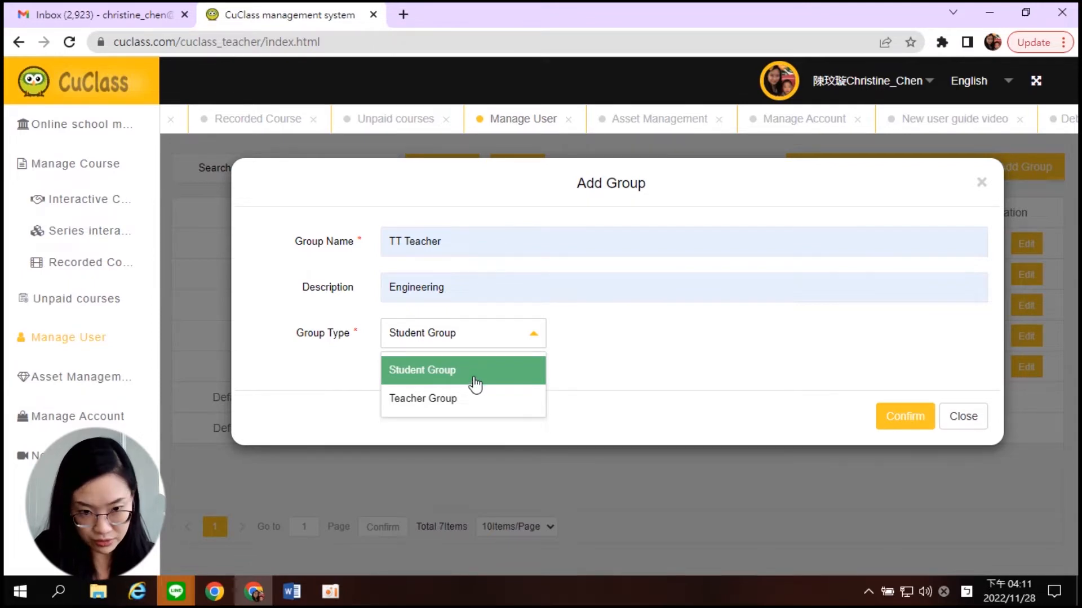
left_click(479, 400)
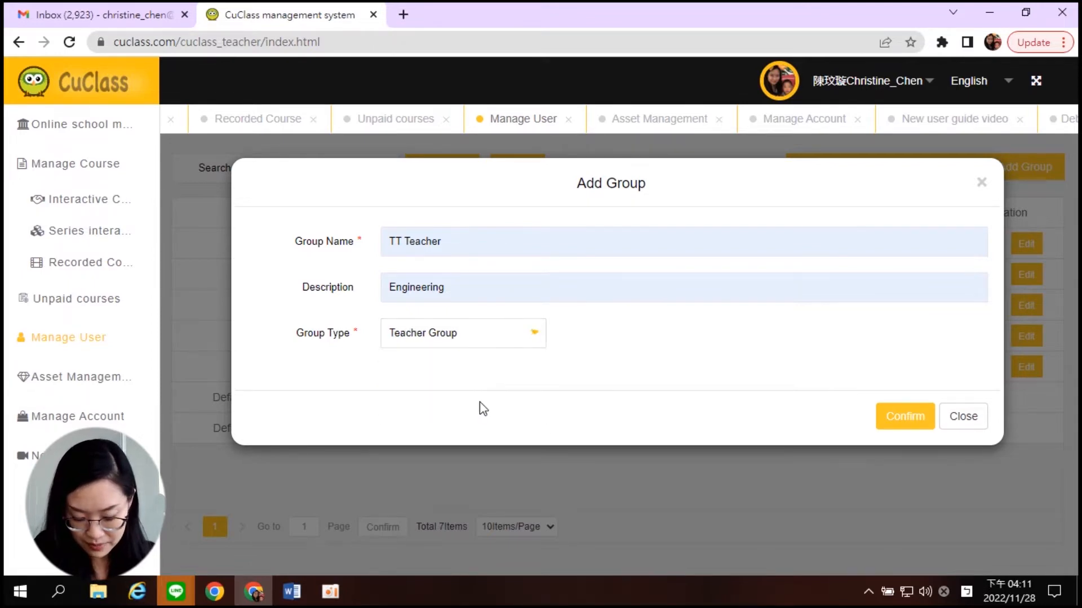
left_click(496, 341)
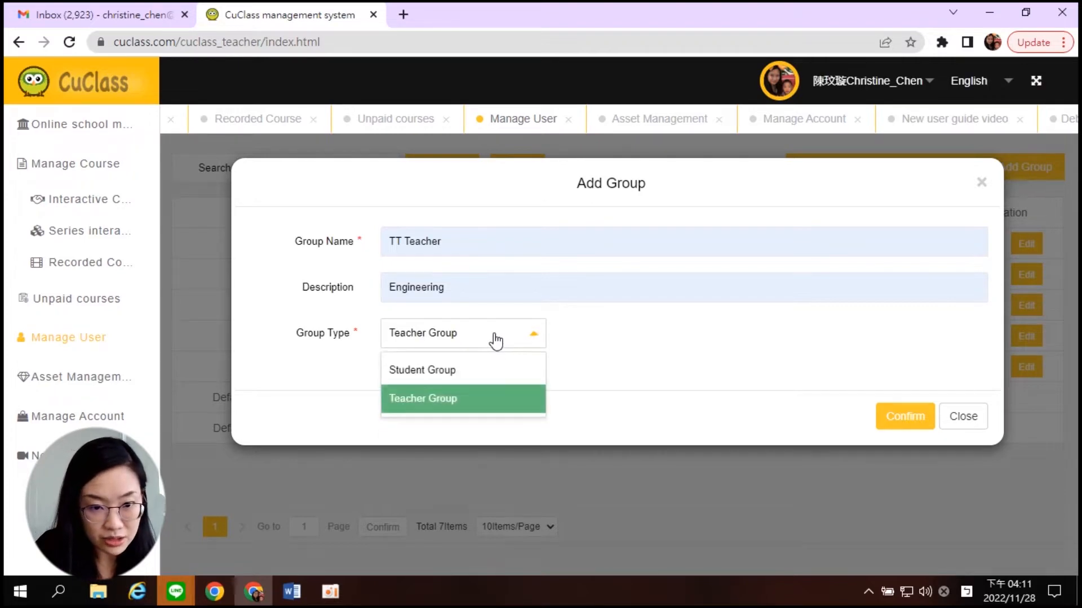
left_click(486, 372)
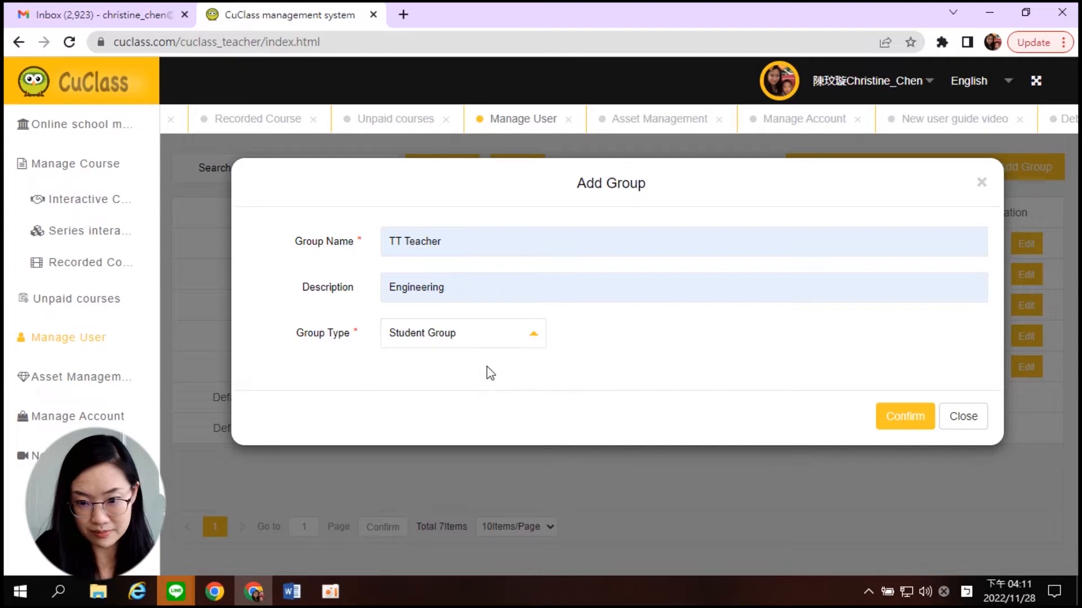
left_click(901, 418)
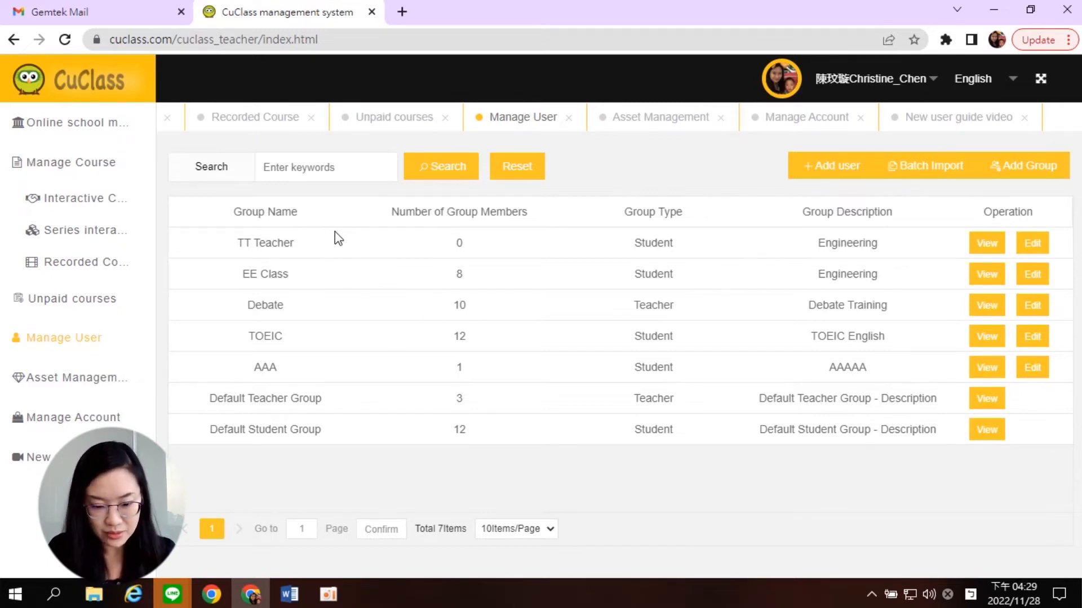
Add a user to the TT Teacher group with the person's name and email, keeping the entry despite the duplicate address.
left_click(280, 244)
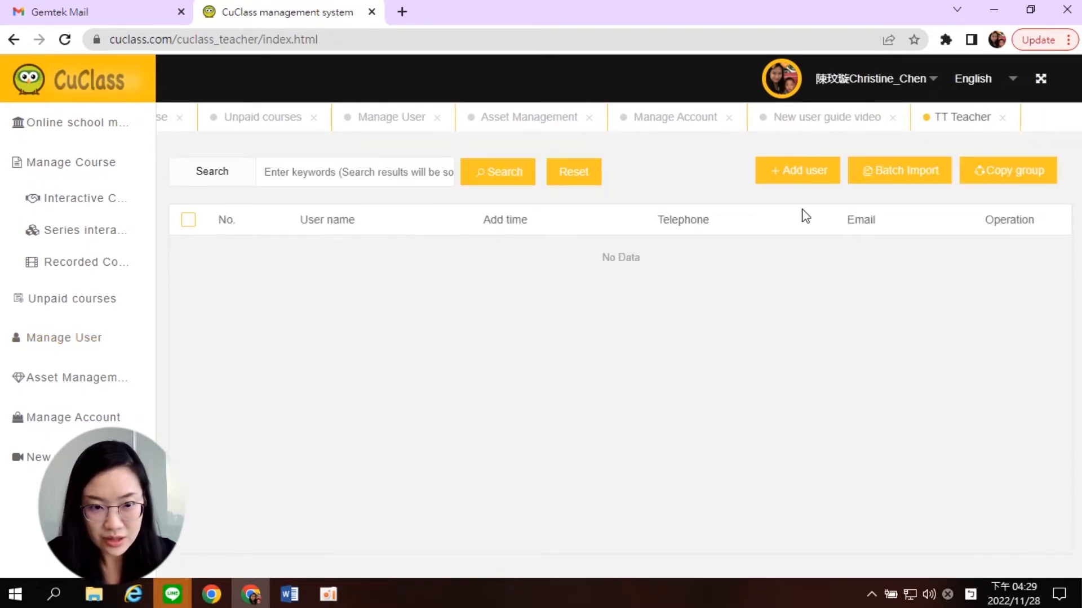
left_click(802, 175)
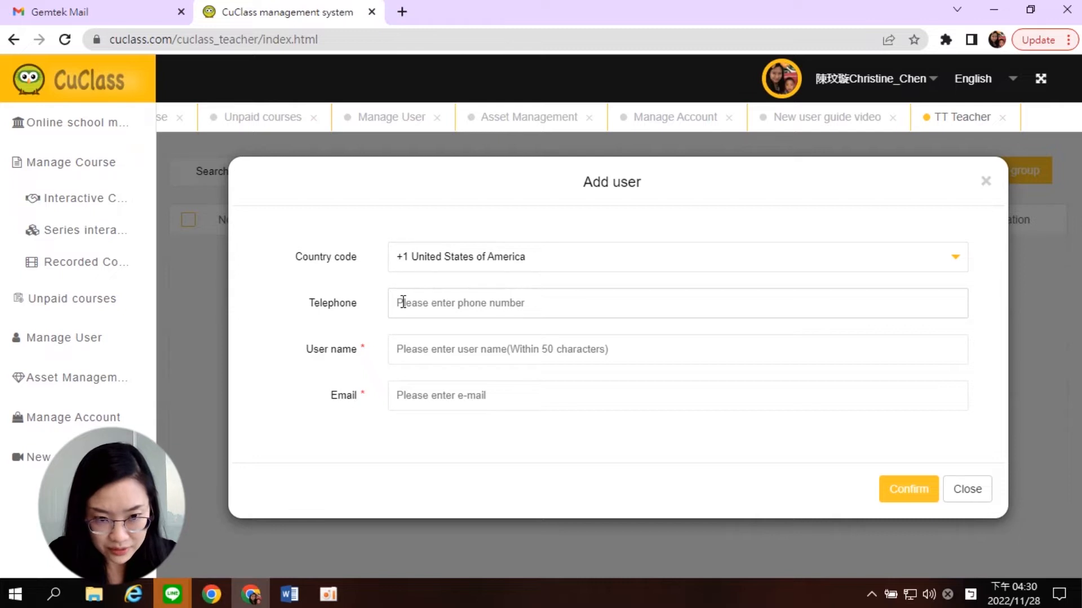
left_click(403, 353)
left_click(483, 394)
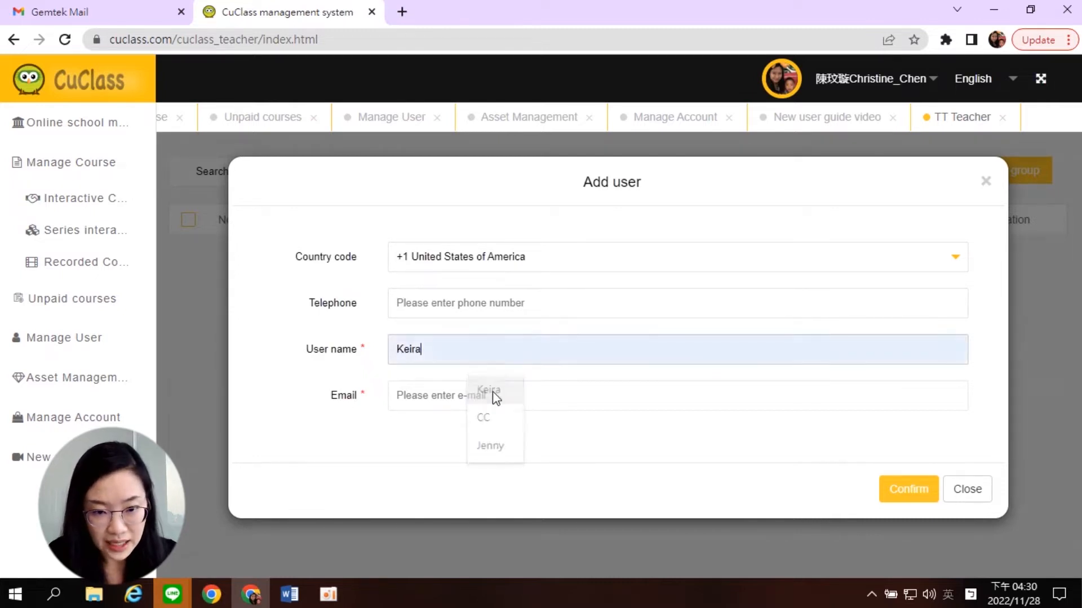
left_click(464, 401)
right_click(439, 400)
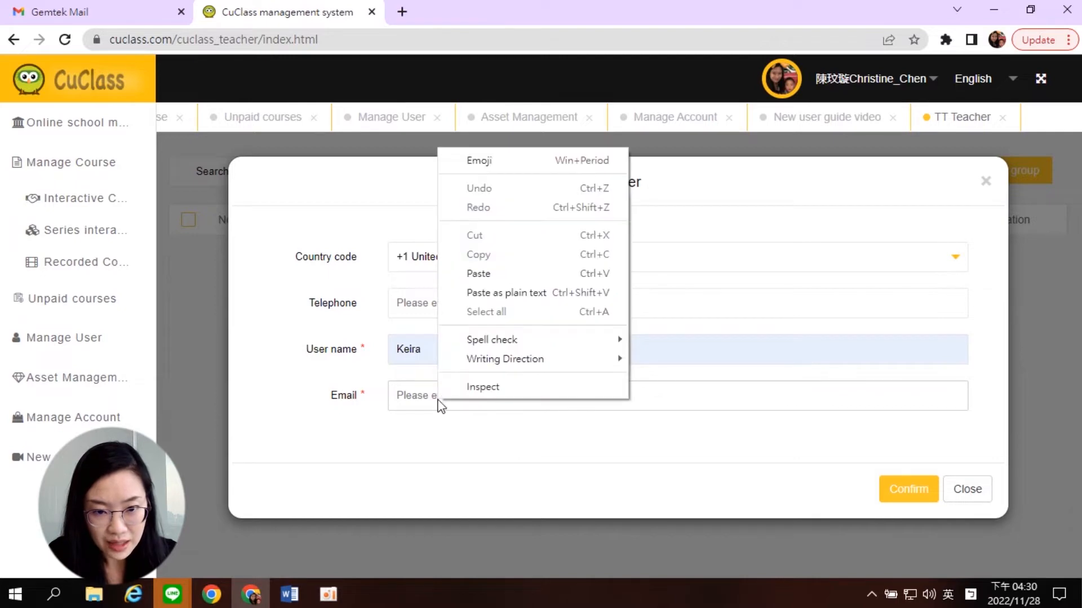
left_click(475, 275)
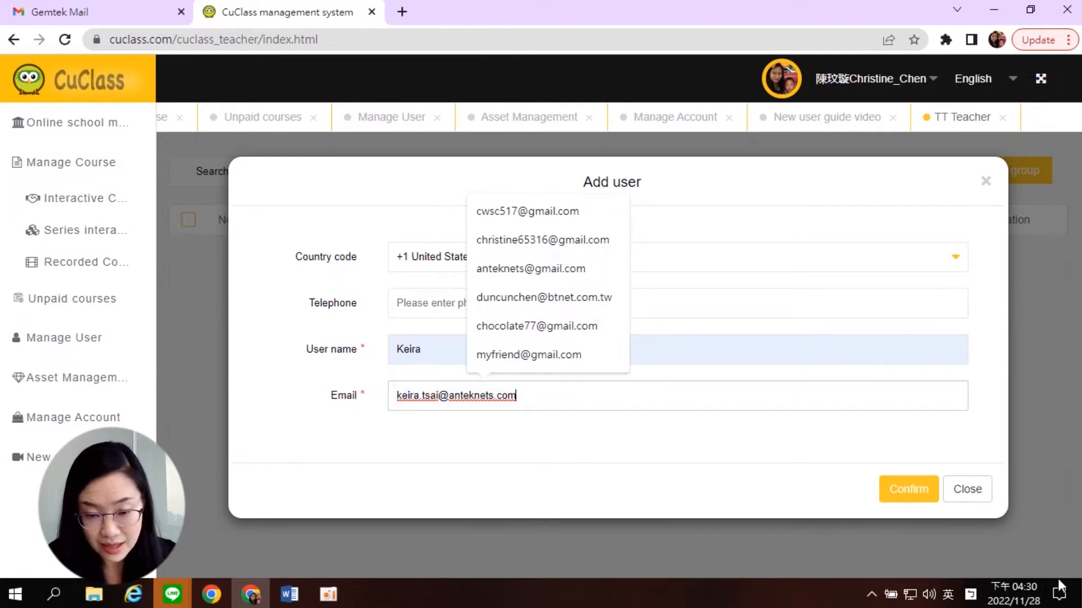
left_click(913, 496)
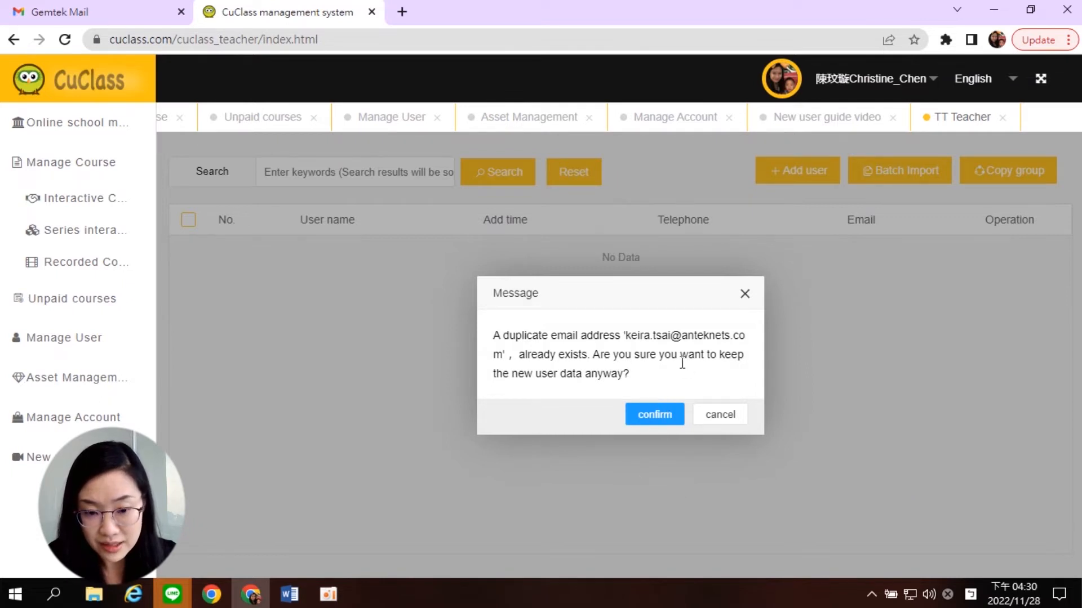
left_click(655, 417)
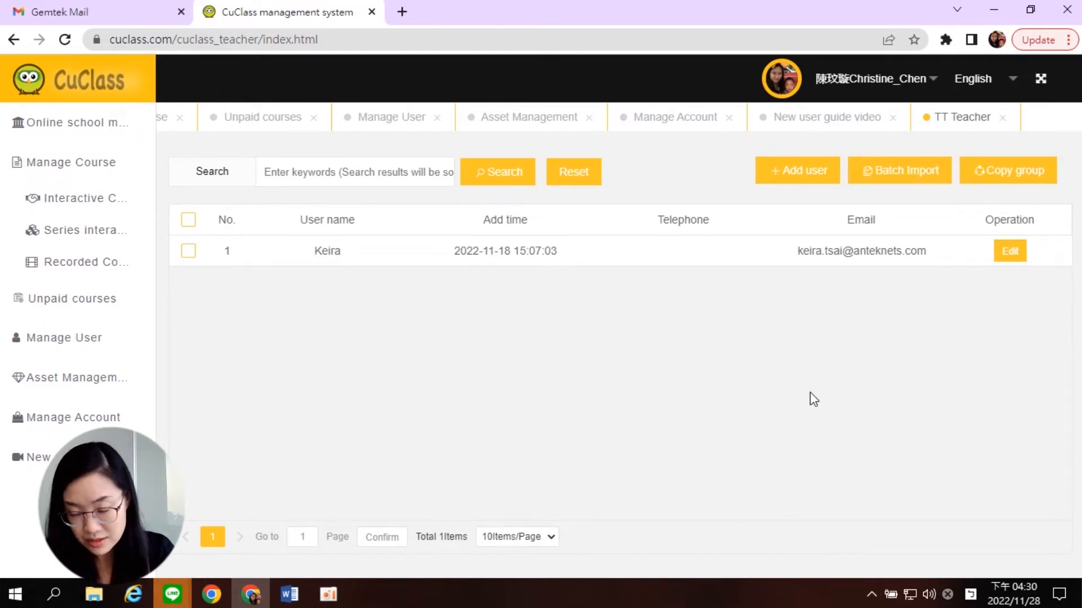
Batch import the CuClass Student Excel file into the TT Teacher group, using the Replace option.
left_click(891, 177)
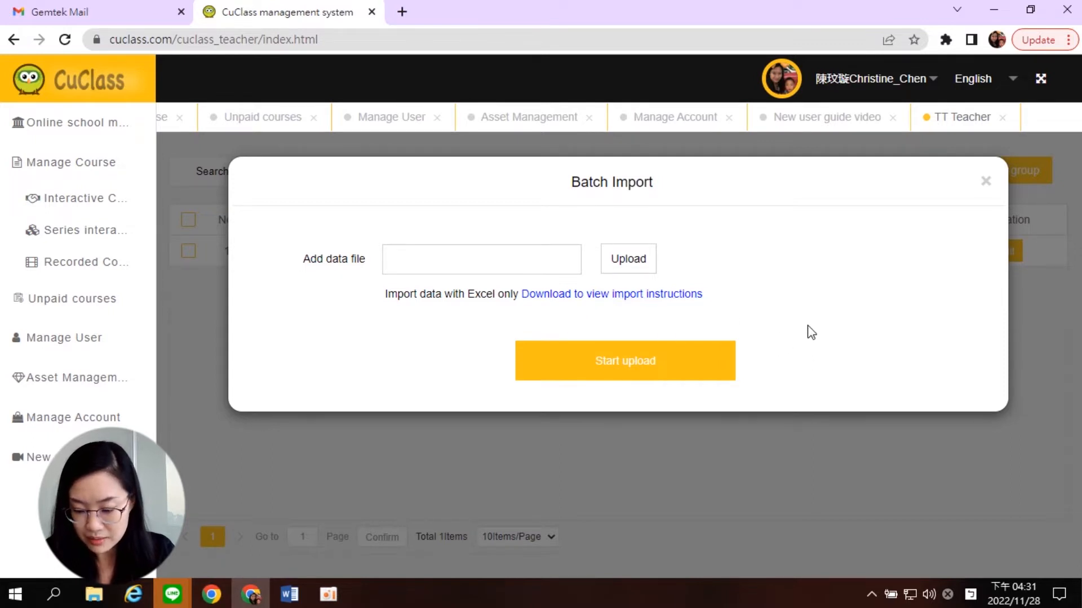
left_click(628, 263)
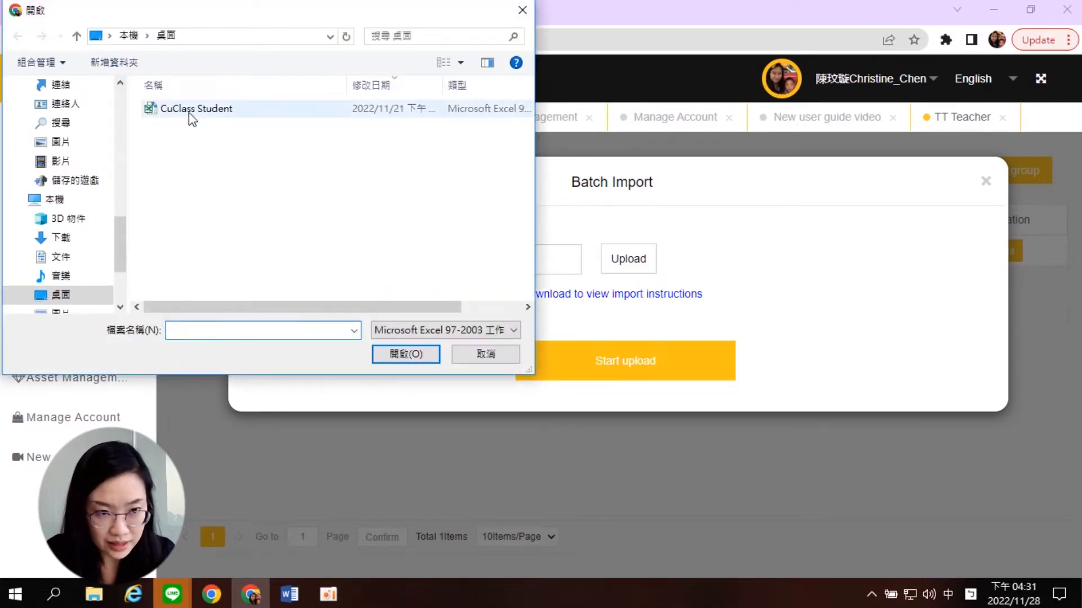
left_click(188, 110)
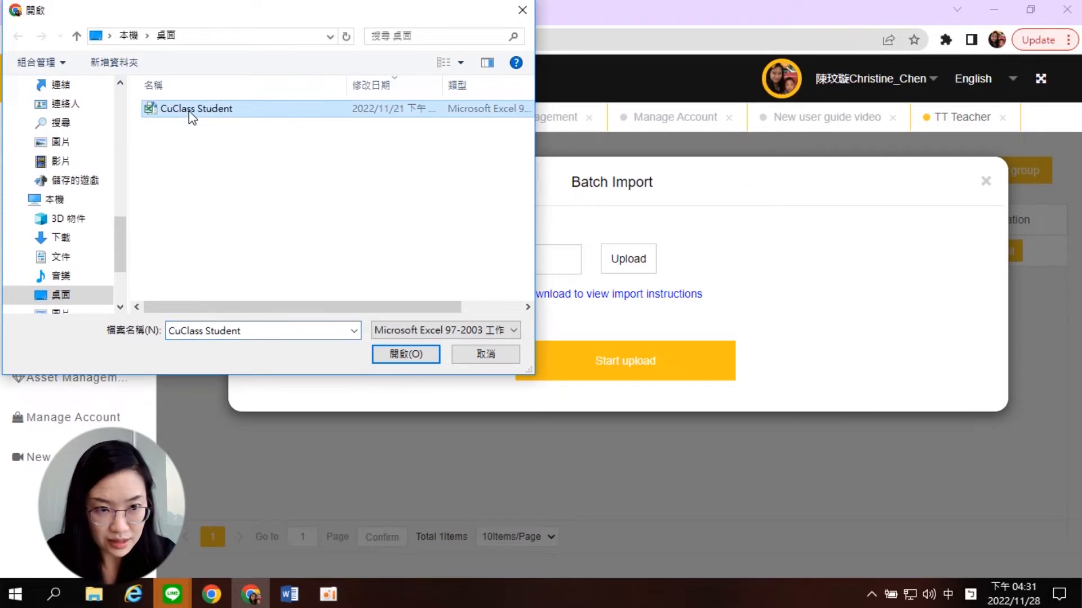
left_click(404, 355)
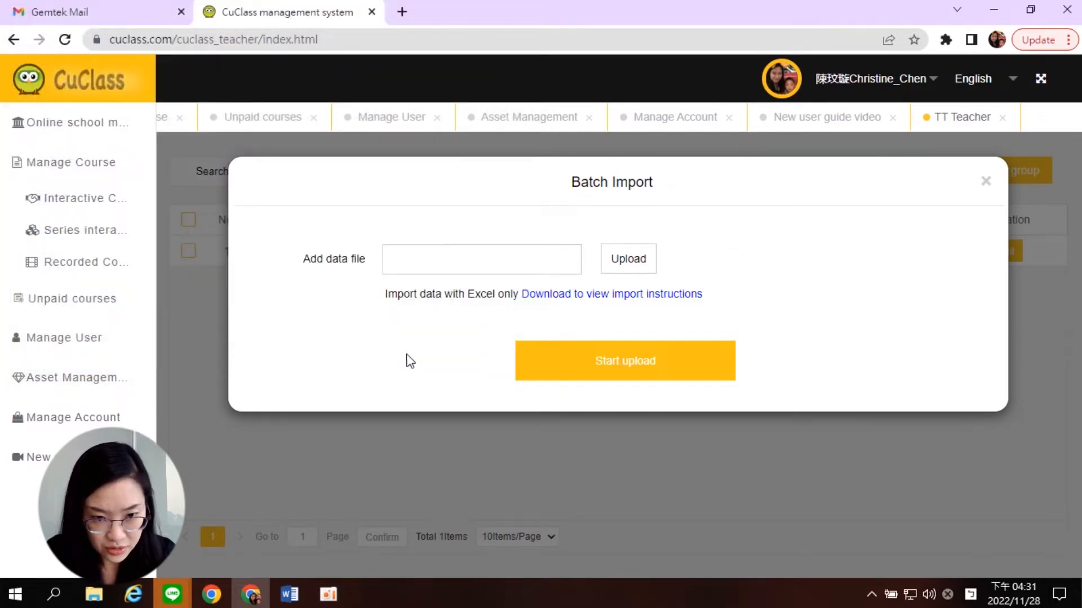
left_click(595, 363)
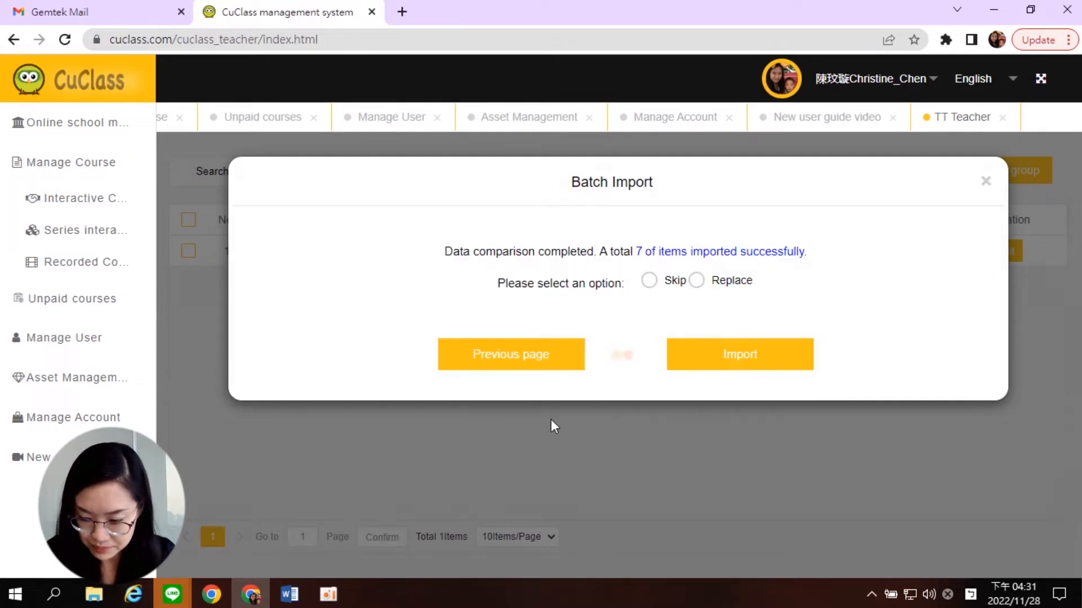
left_click(696, 281)
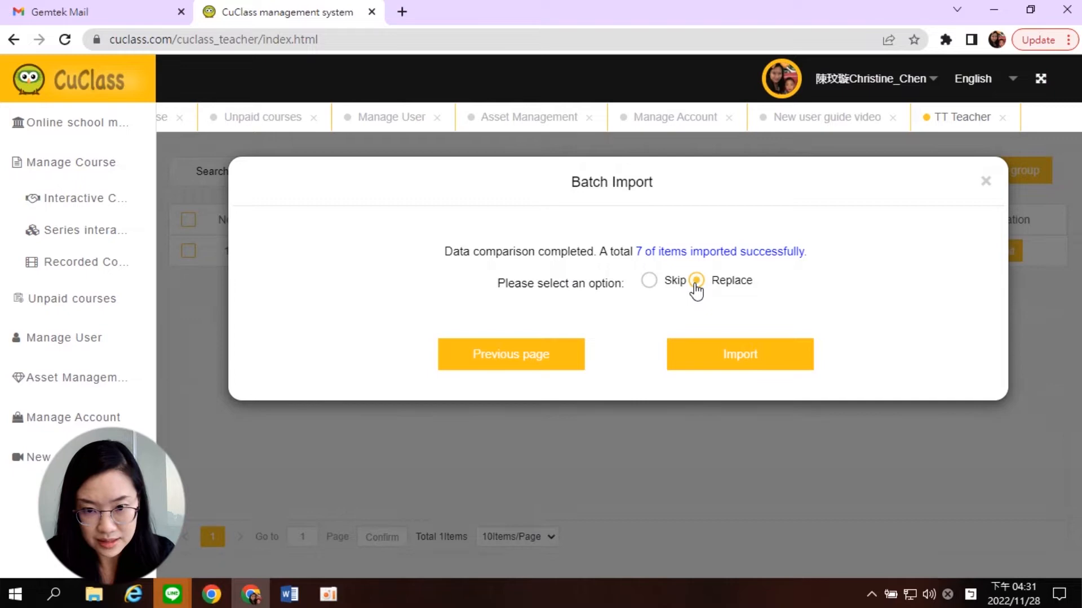
left_click(727, 358)
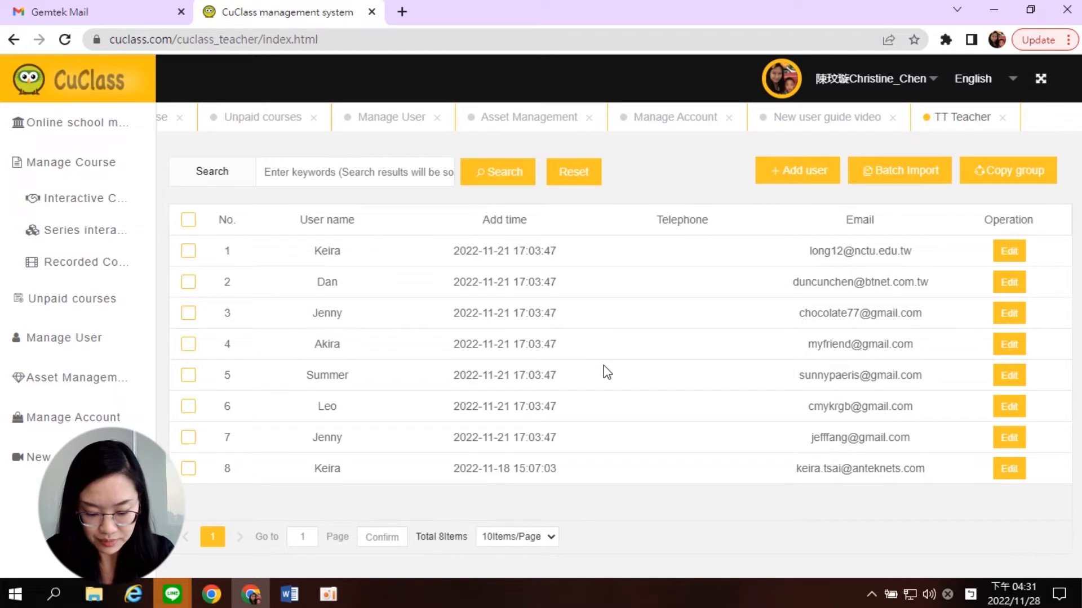
Review the user group list, the recorded course storage management page and the storage purchase options, cancelling the purchase.
left_click(92, 345)
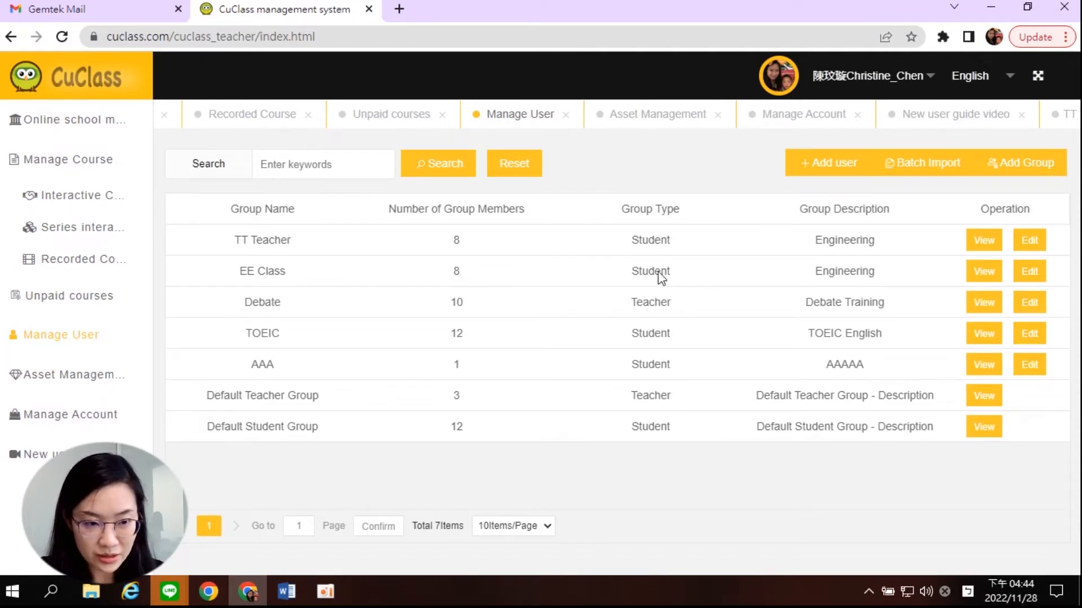
left_click(75, 267)
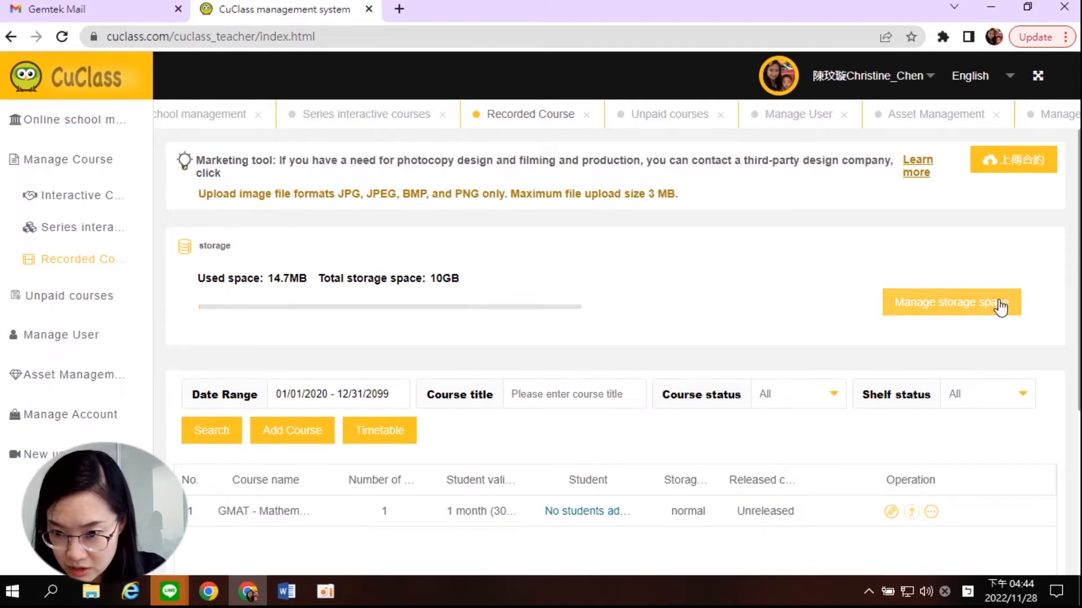
left_click(948, 310)
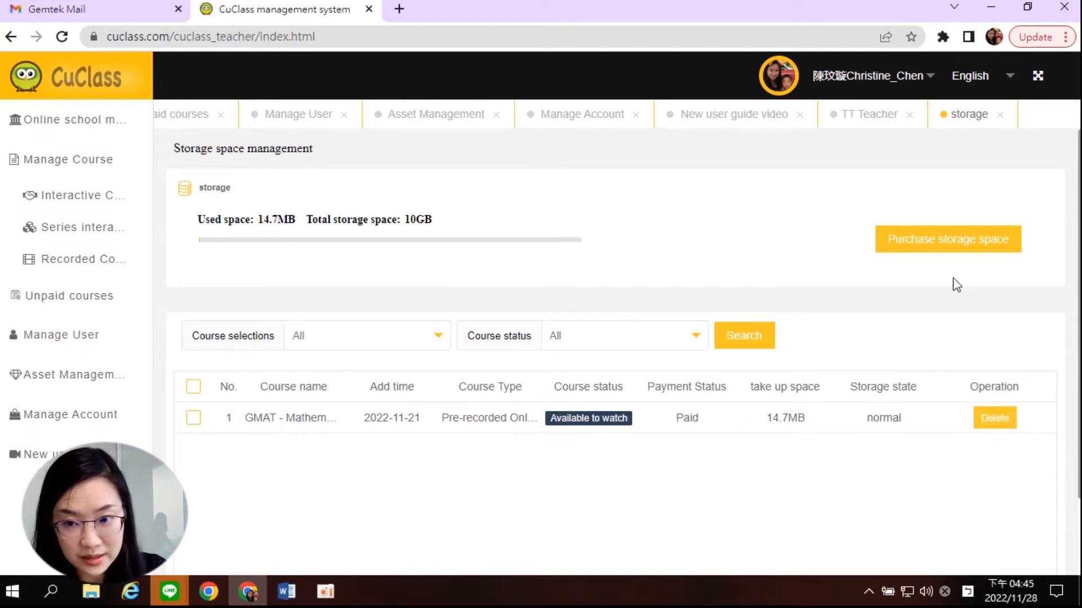
left_click(945, 250)
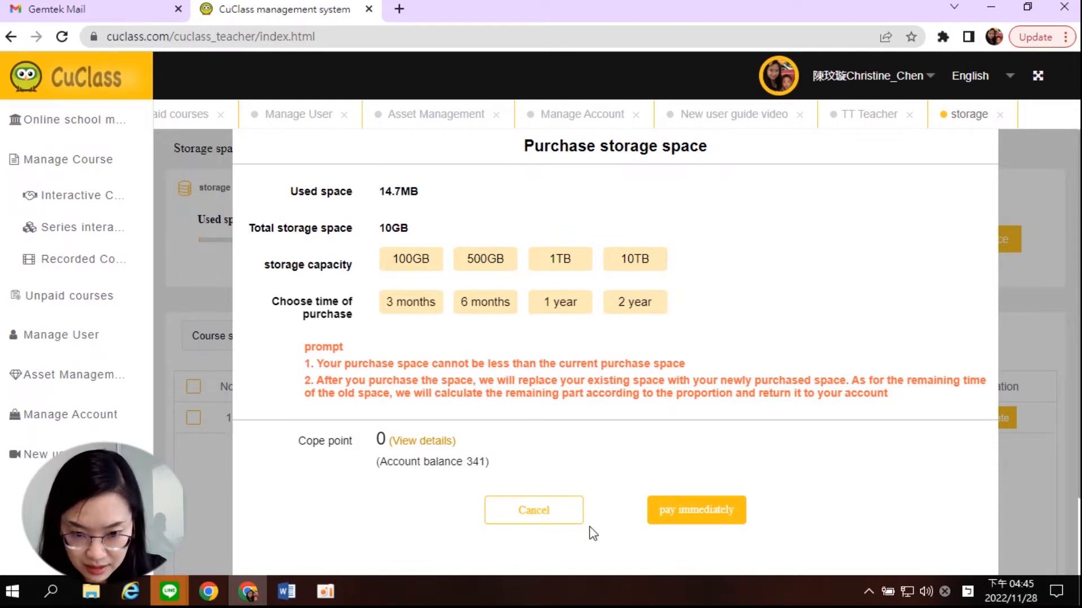
left_click(535, 512)
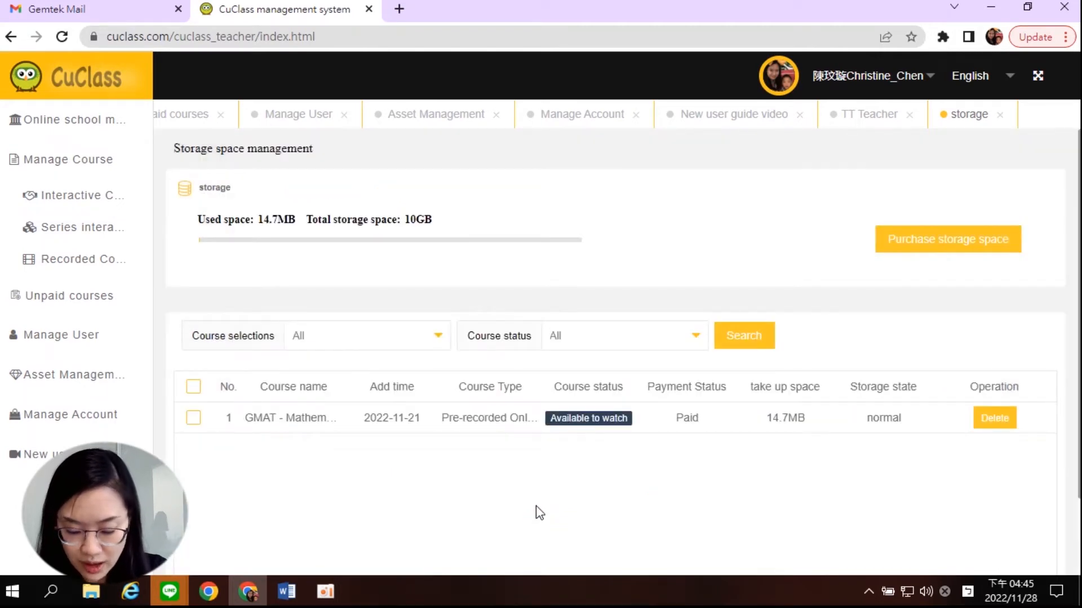
scroll(536, 505, "down", 2)
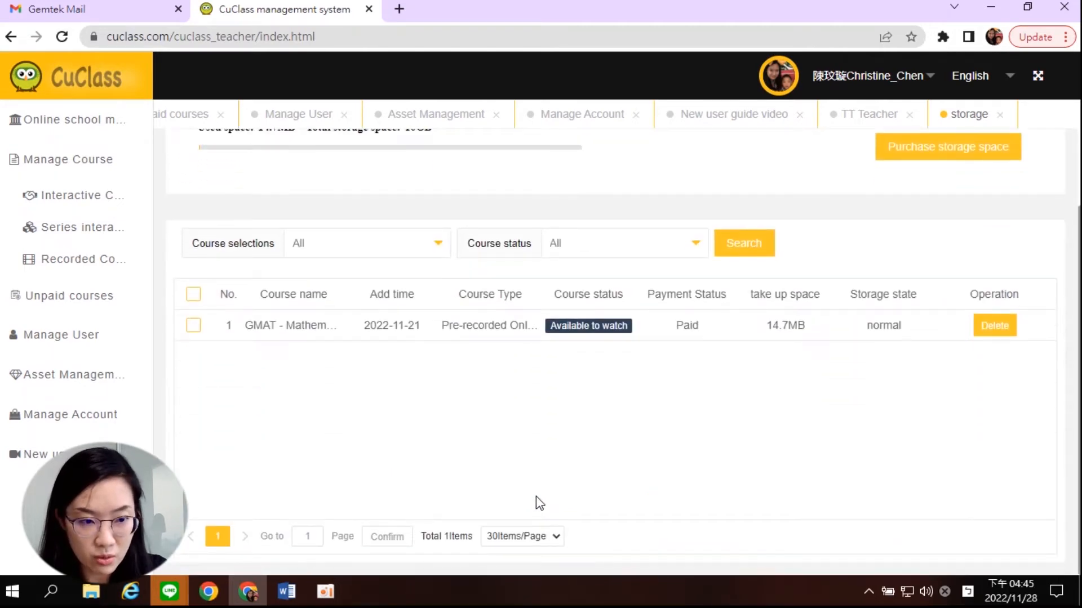
Start a new recorded course with TOEIC Grammar as both its title and its description.
left_click(63, 264)
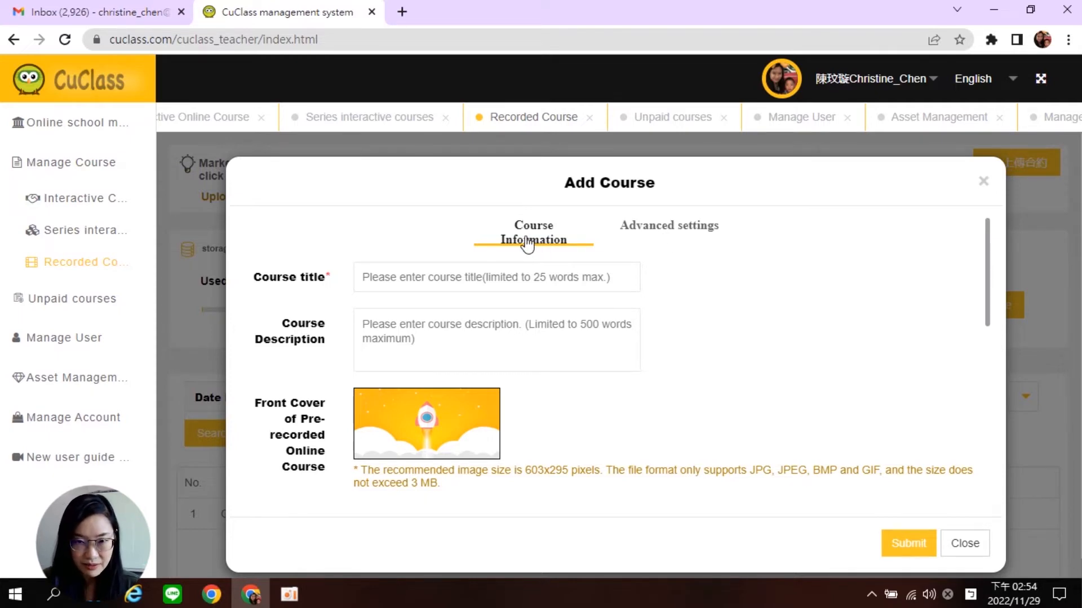
left_click(377, 284)
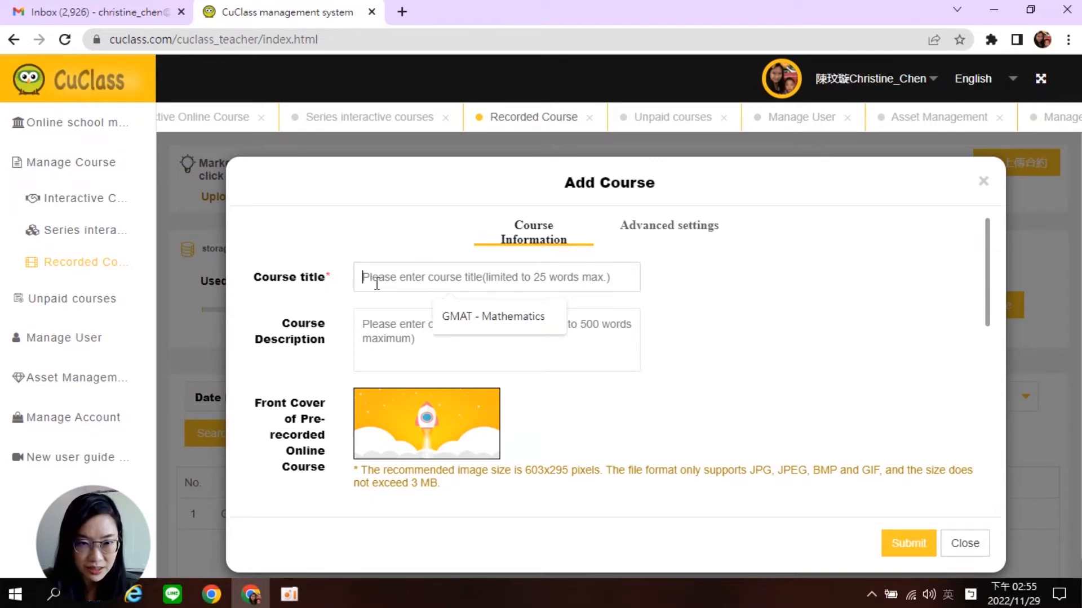
right_click(377, 284)
left_click(441, 410)
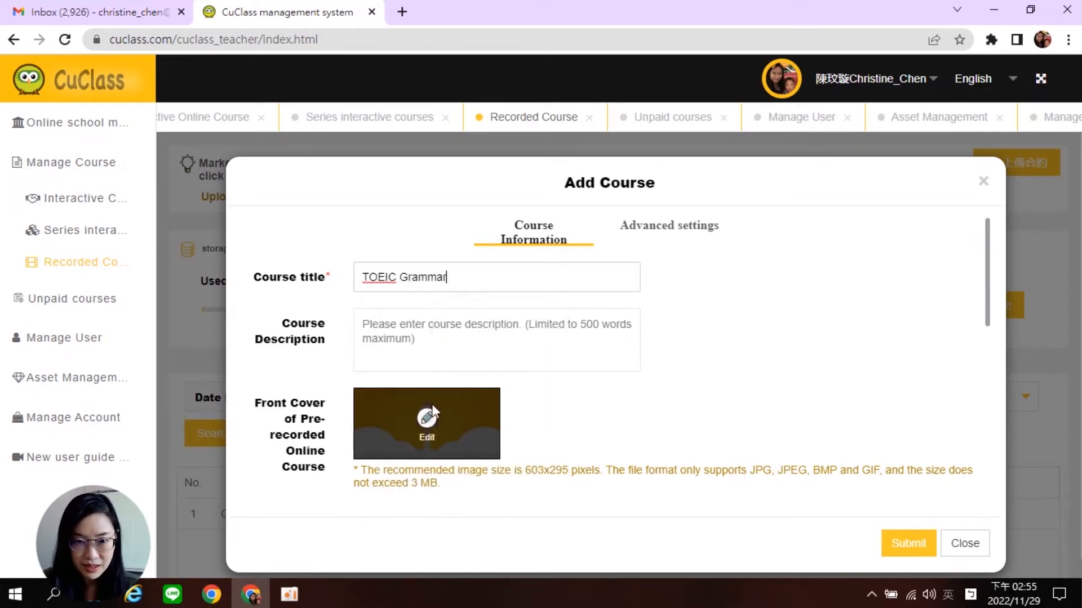
left_click(374, 333)
right_click(374, 334)
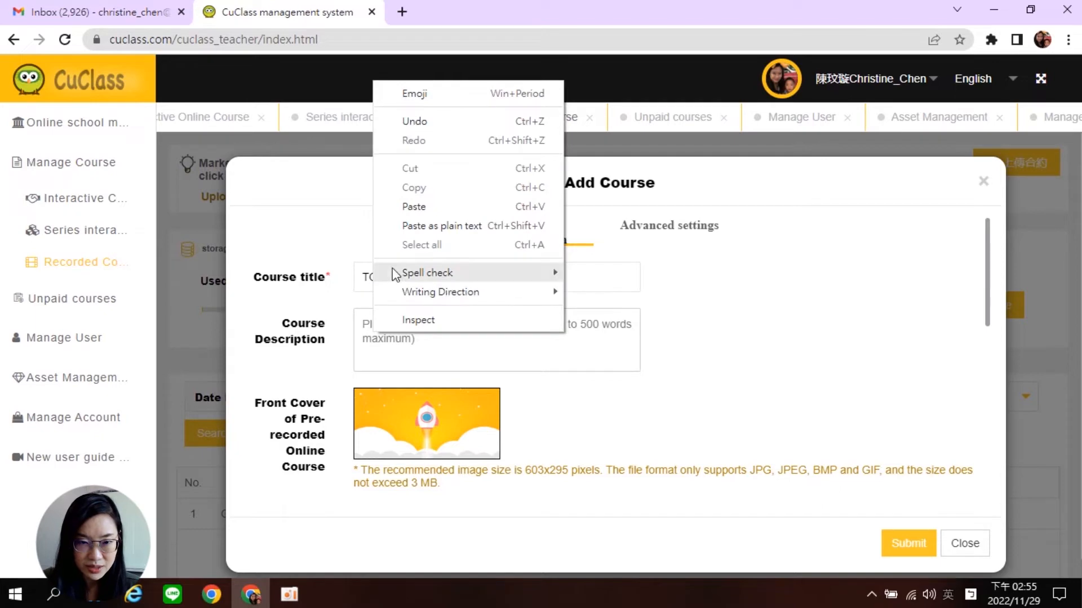
left_click(411, 206)
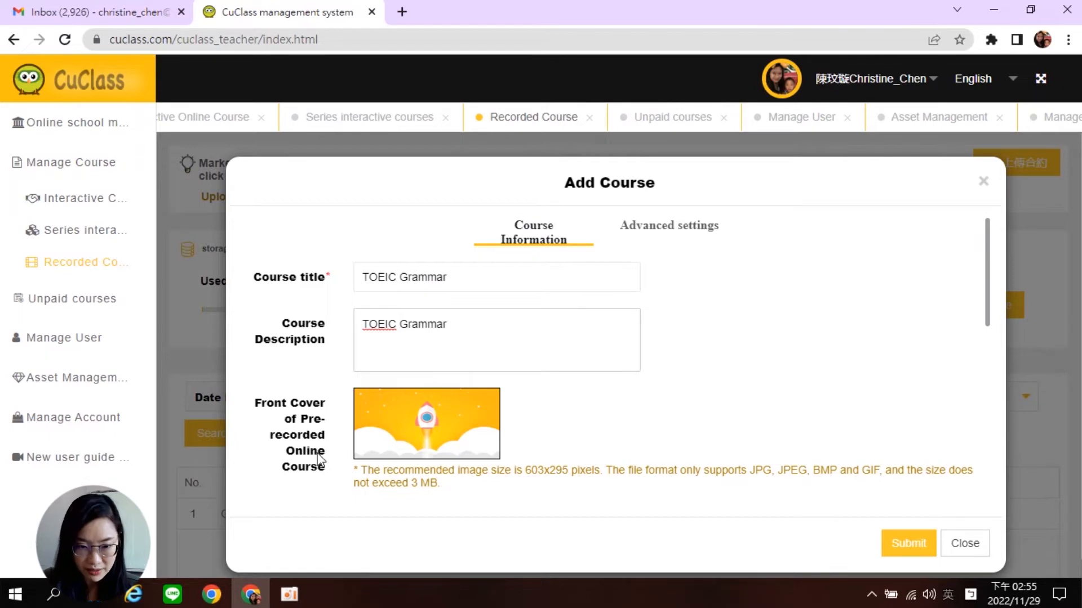
Set the course's front cover to the image TOEIC GRAMMAR (front).
mouse_move(356, 456)
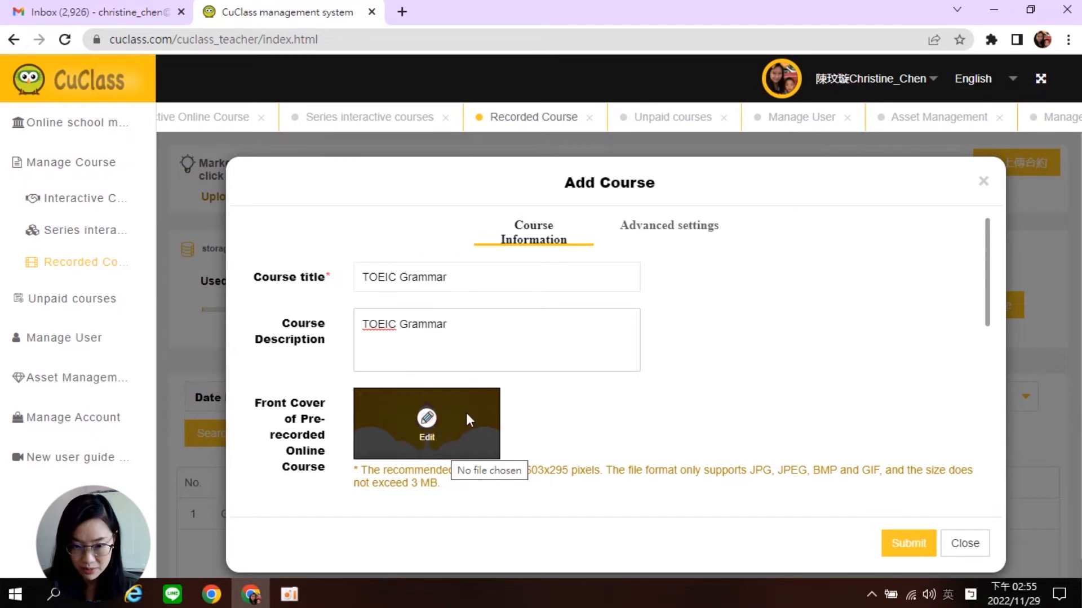
left_click(428, 420)
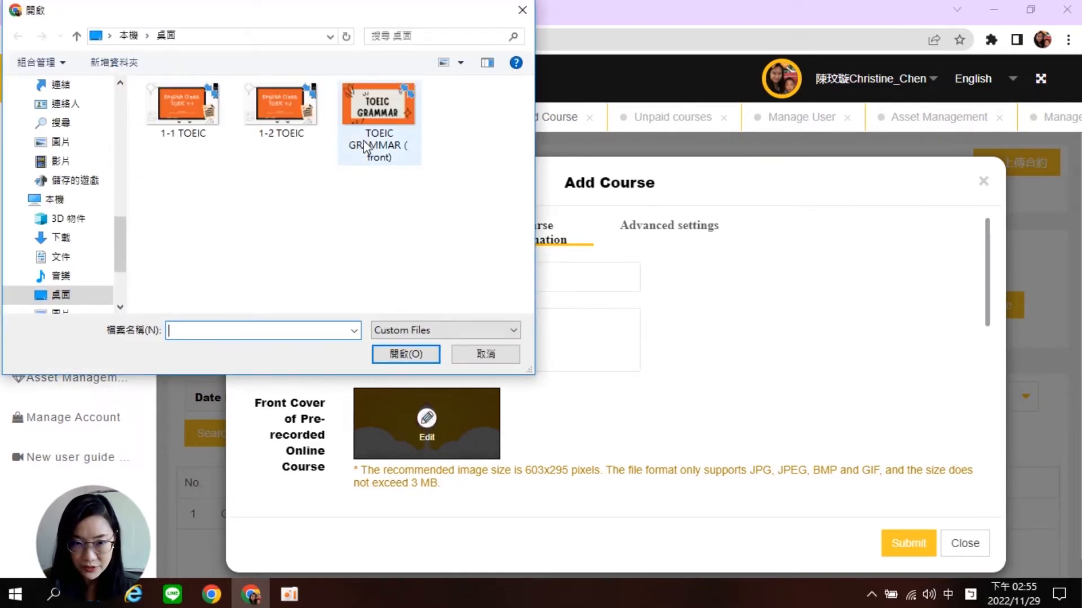
left_click(376, 127)
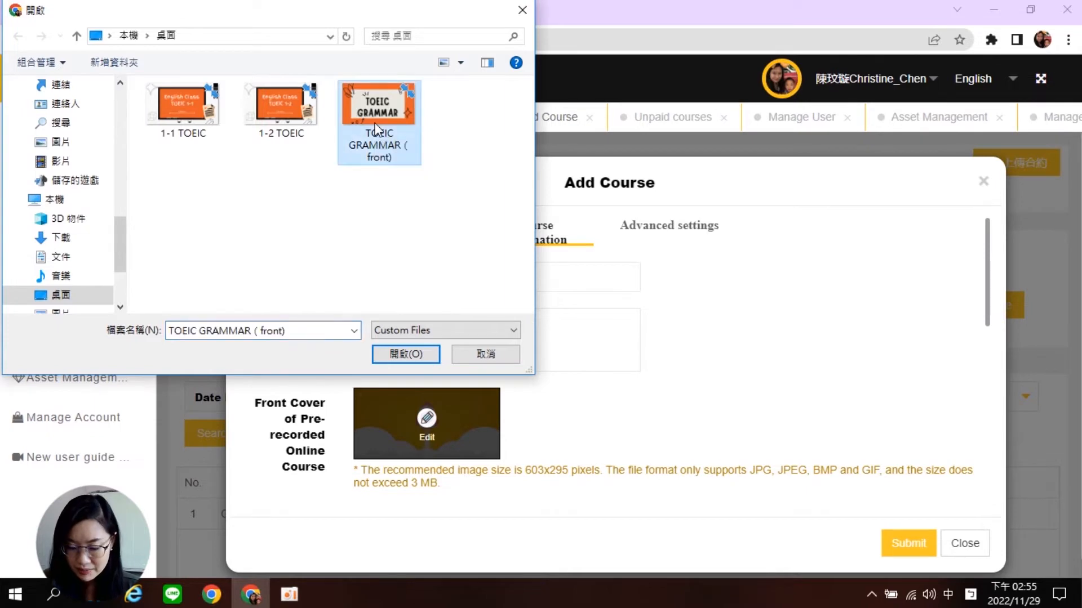
left_click(400, 354)
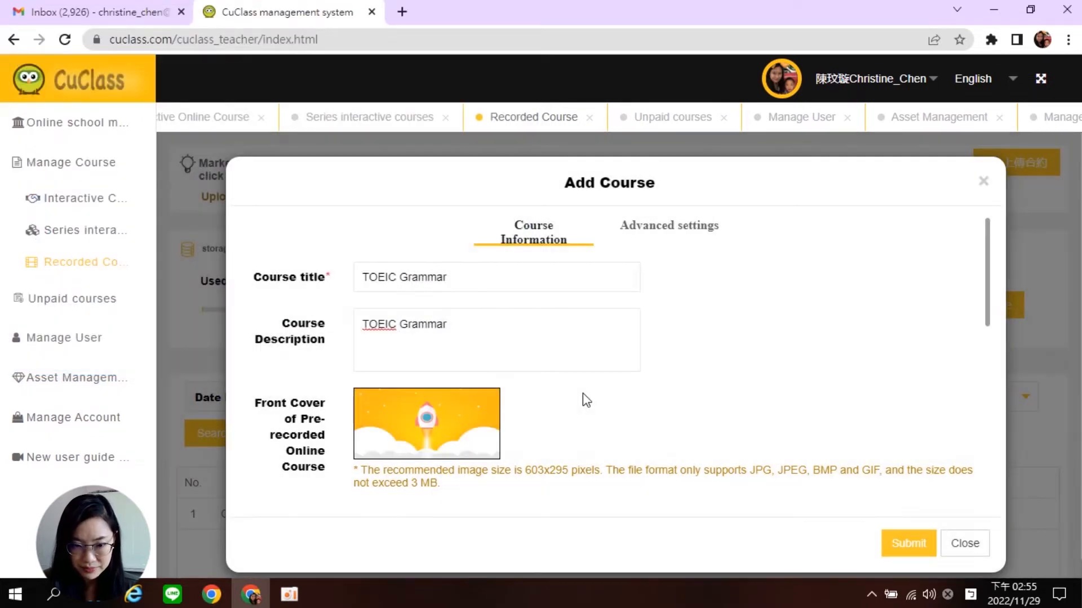
Preview the session settings for the Live Streaming Platform source type and return to Local Source.
left_click_drag(986, 231, 955, 343)
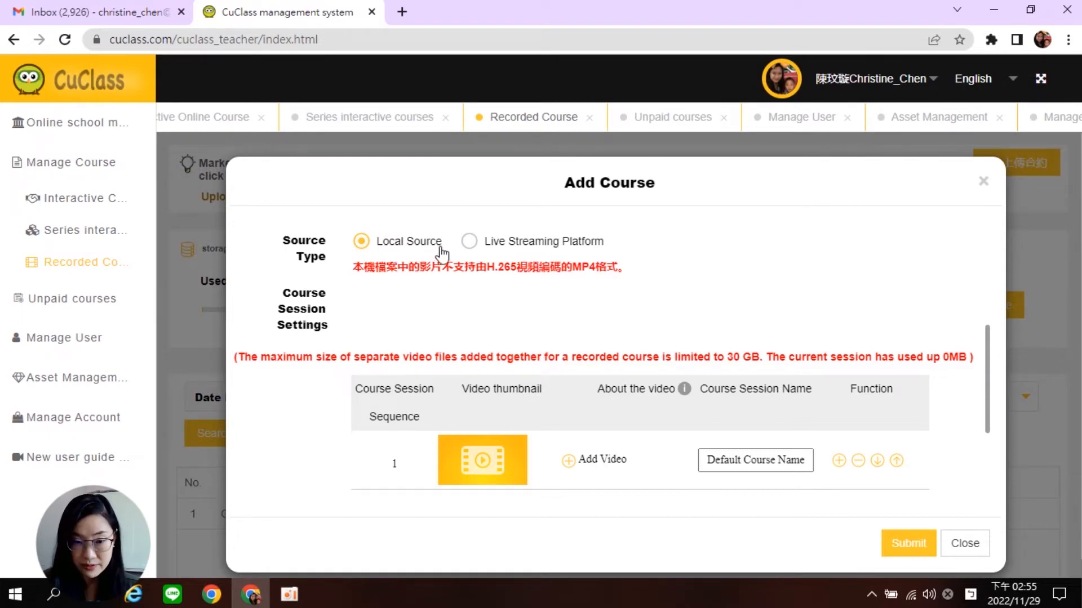
left_click(469, 242)
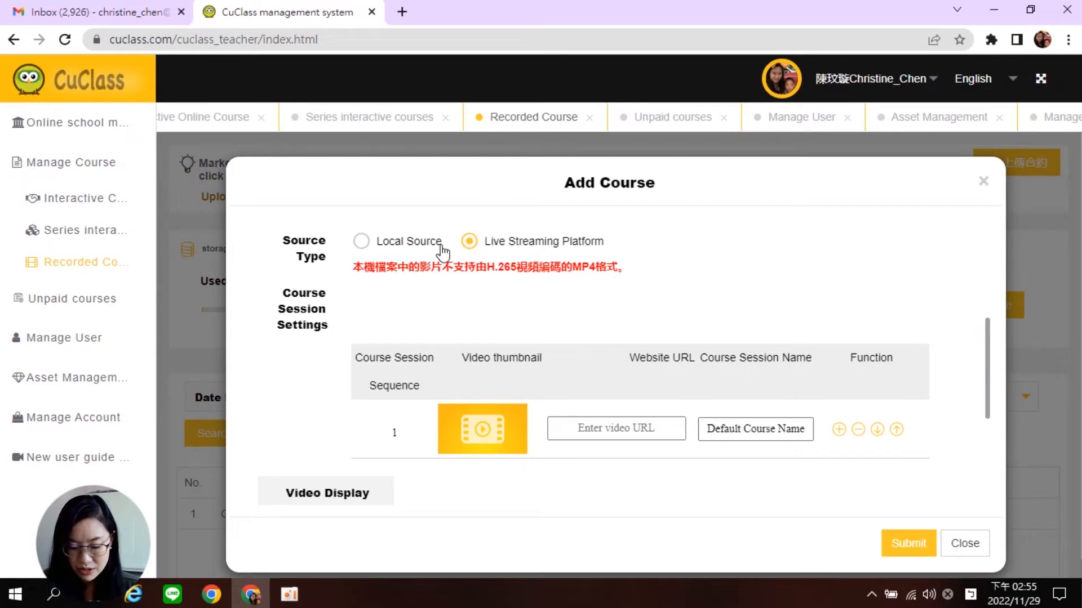
left_click(360, 241)
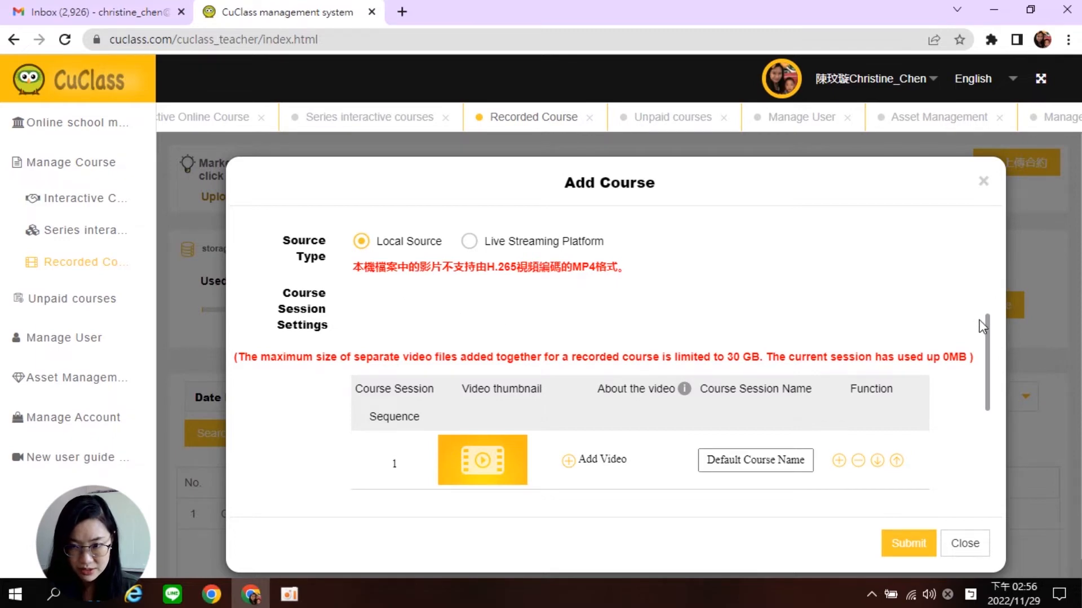
Set the first course session's video thumbnail to the image 1-1 TOEIC.
left_click_drag(989, 323, 986, 334)
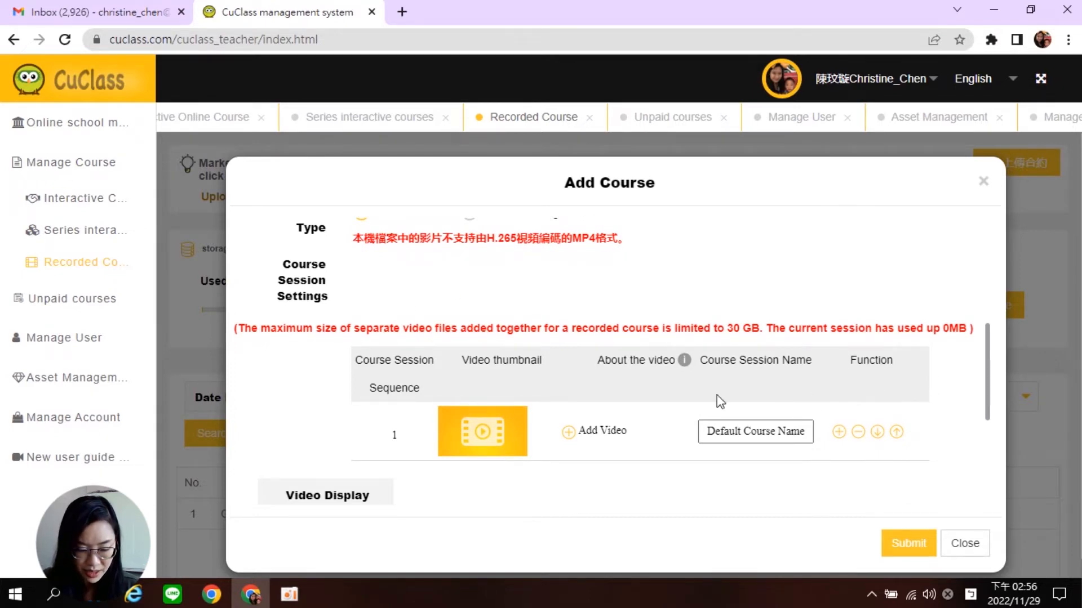
mouse_move(512, 408)
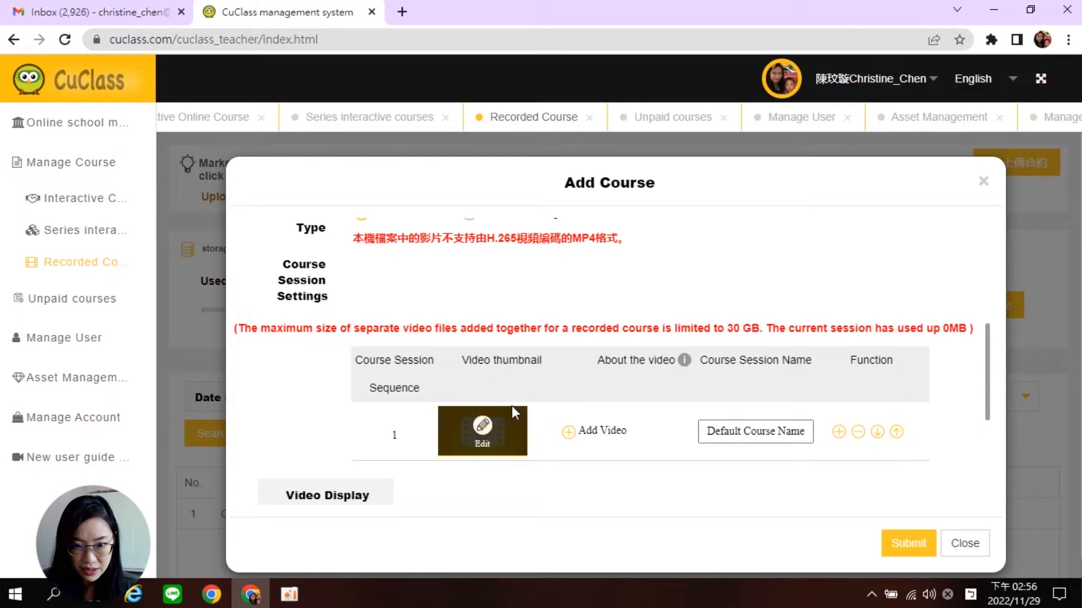
left_click(481, 429)
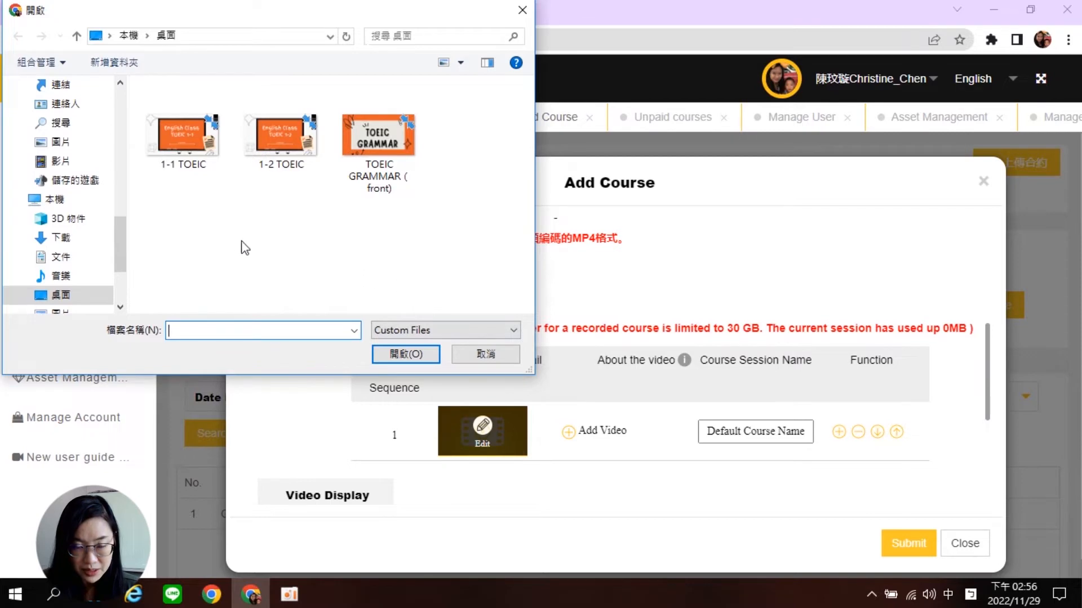
left_click(179, 141)
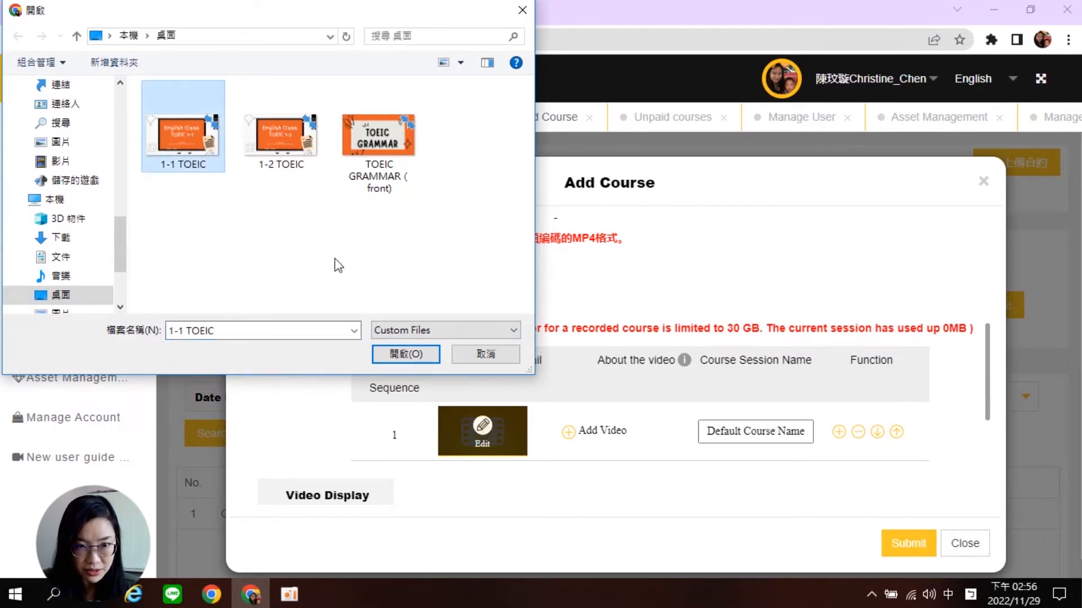
left_click(387, 350)
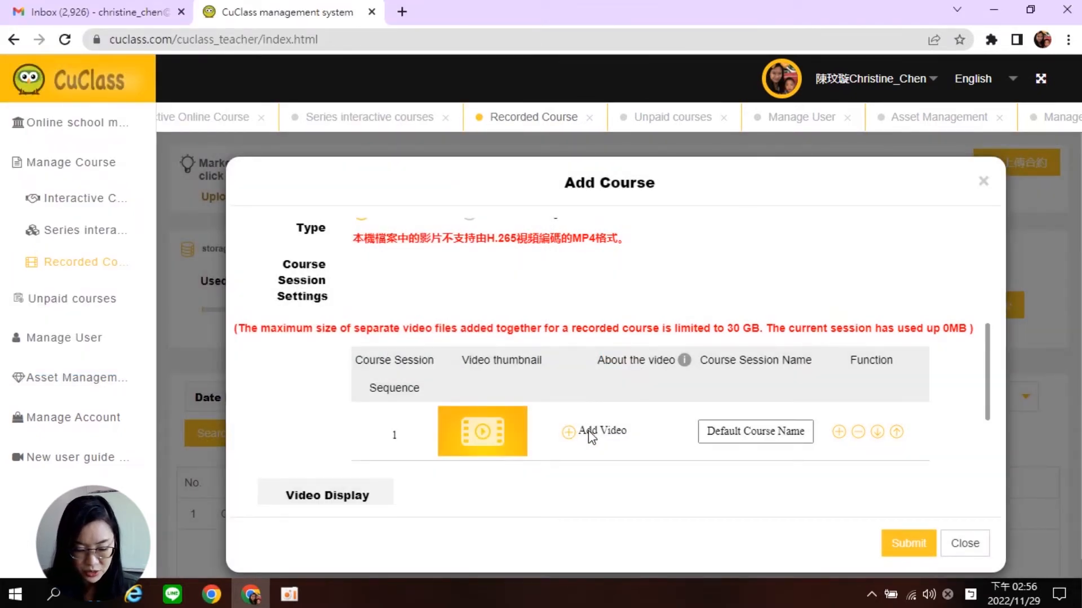
Upload the local video 1-1 TOEIC Intro to the first course session.
left_click(592, 435)
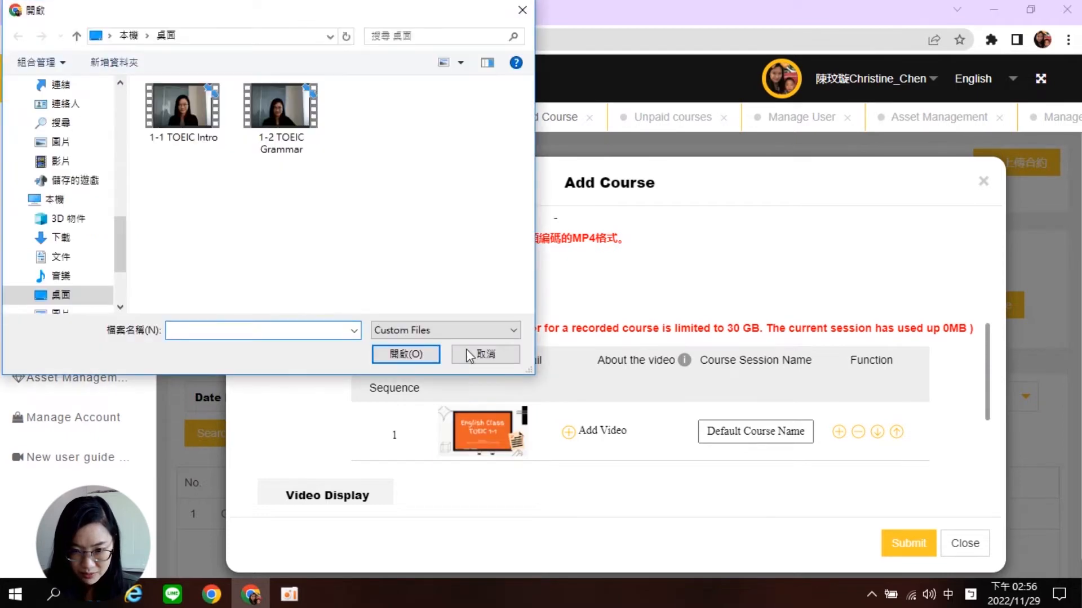
left_click(171, 120)
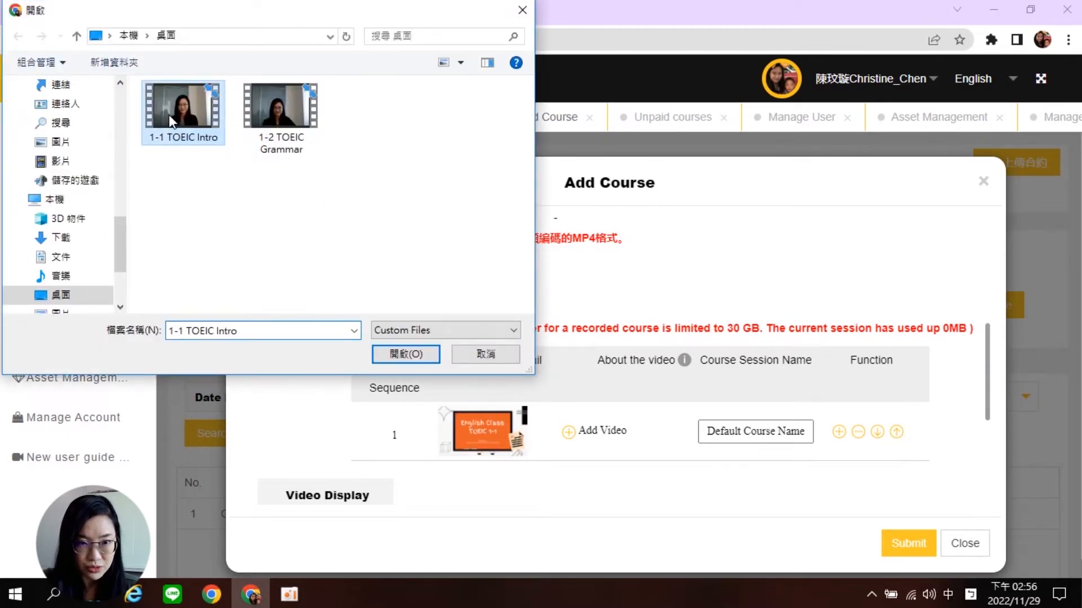
left_click(388, 356)
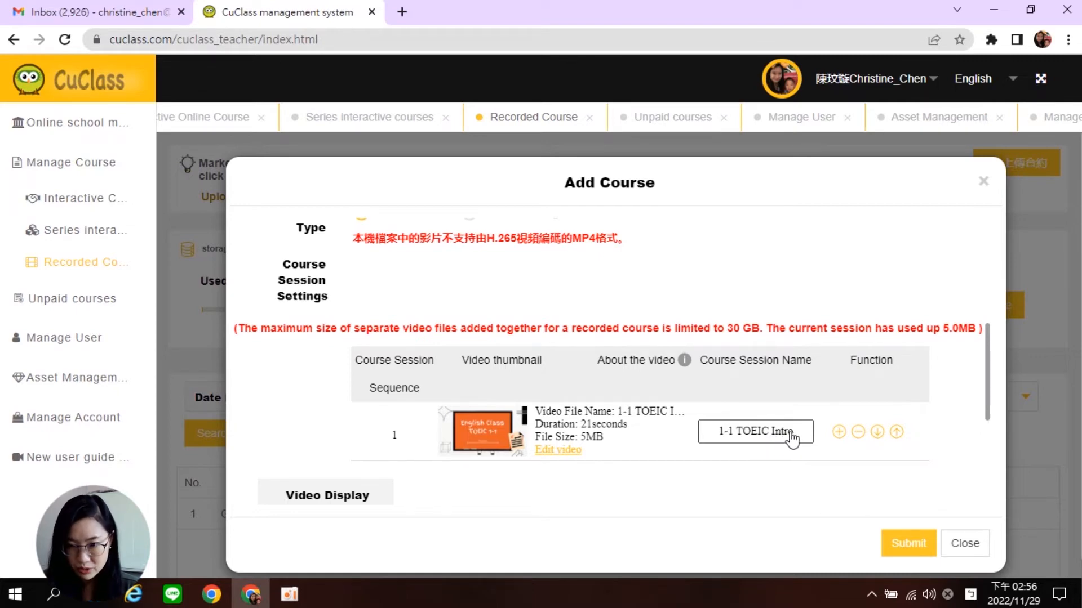
Add a second course session and set its video thumbnail to the image 1-2 TOEIC.
left_click(839, 432)
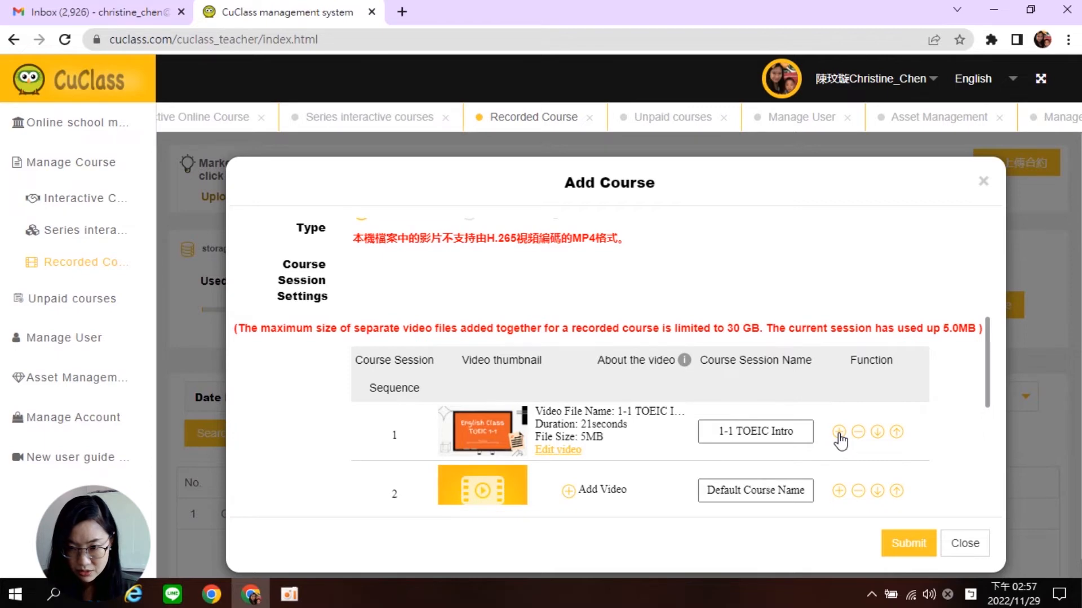
left_click_drag(988, 358, 987, 381)
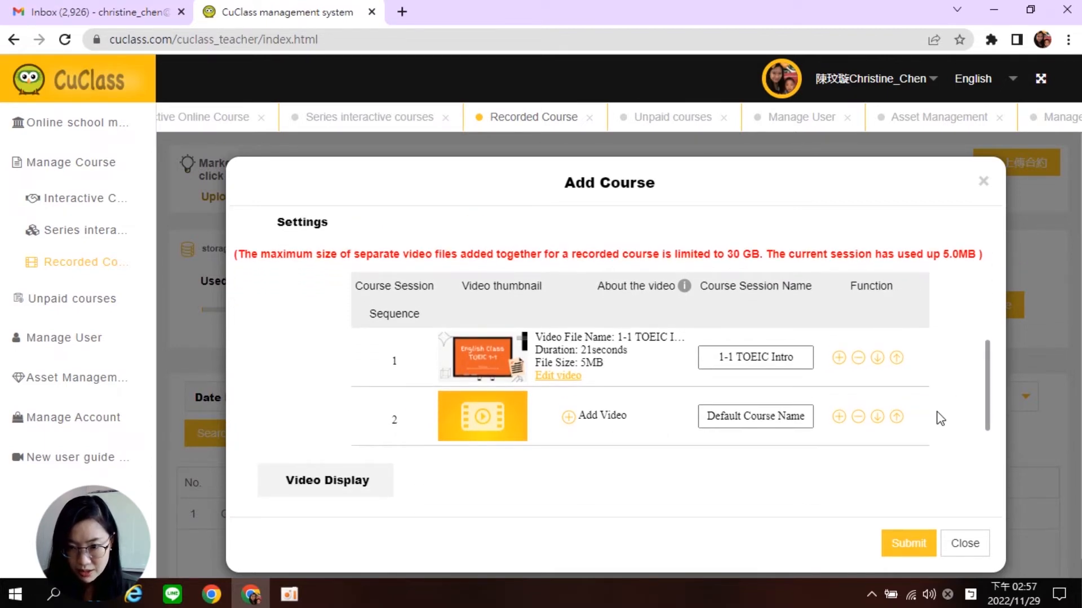
mouse_move(456, 416)
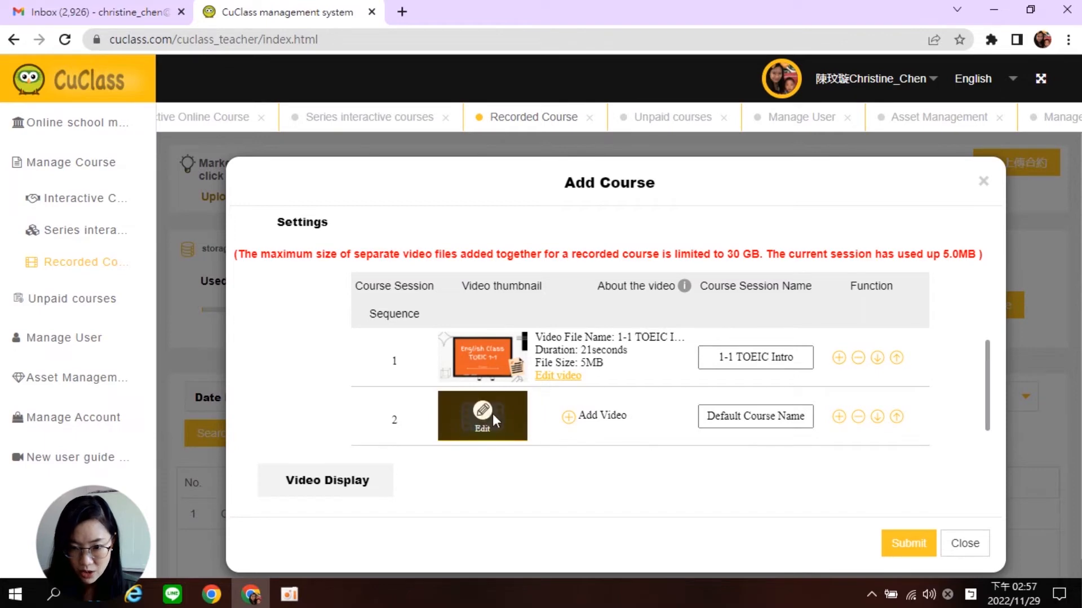
left_click(482, 411)
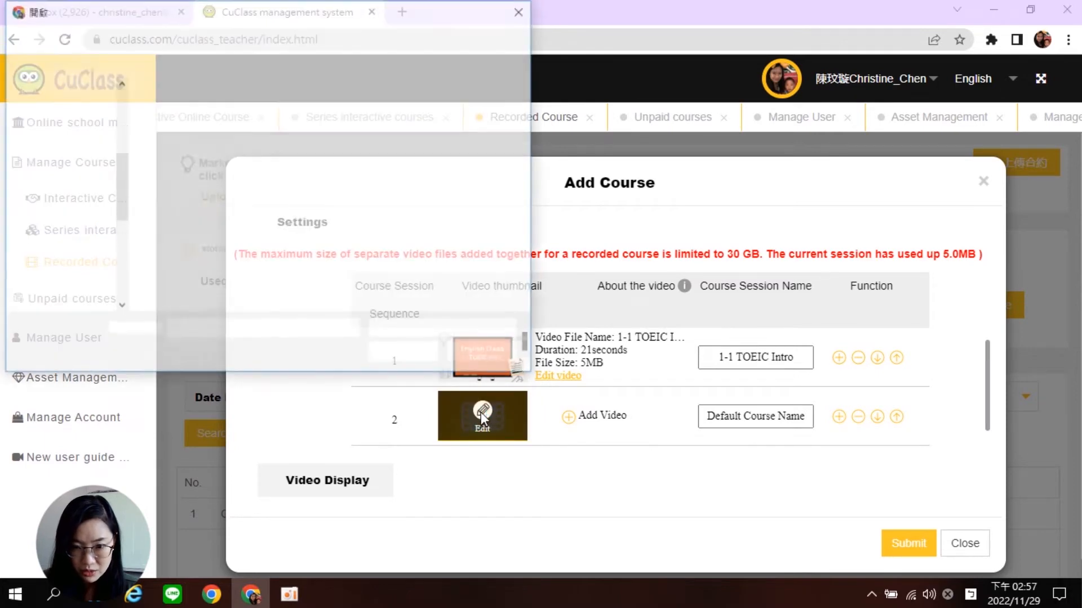
left_click(276, 118)
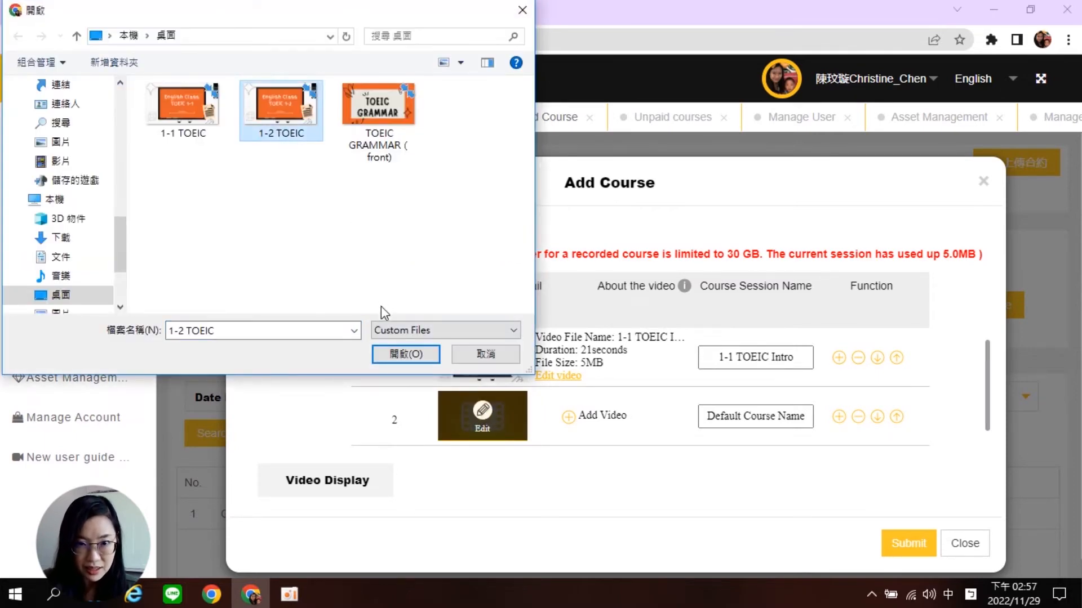
left_click(393, 356)
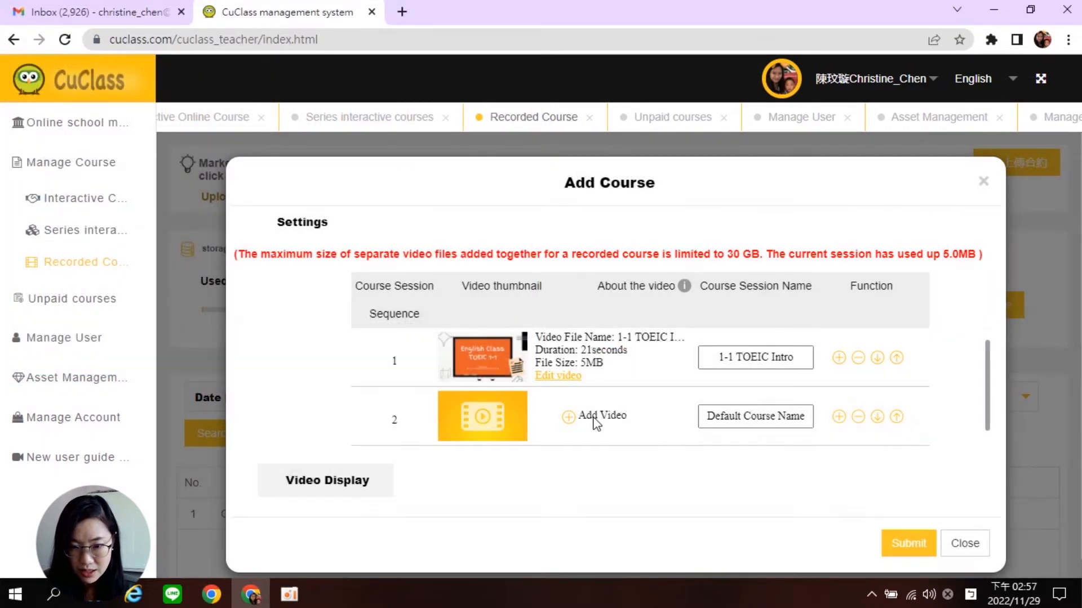
Upload the local video 1-2 TOEIC Grammar to the second course session.
left_click(596, 422)
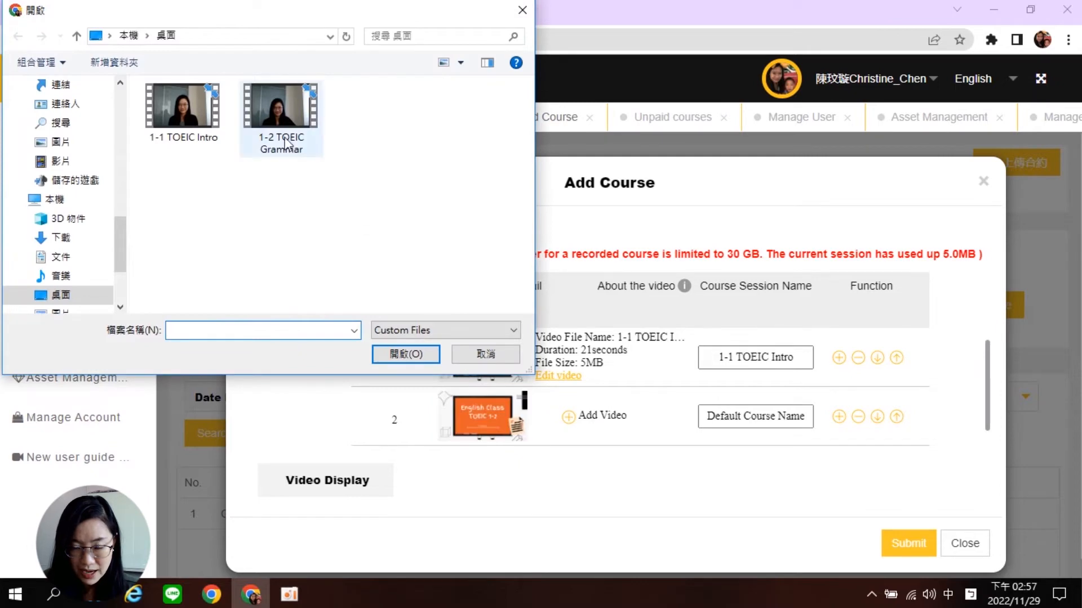
left_click(282, 133)
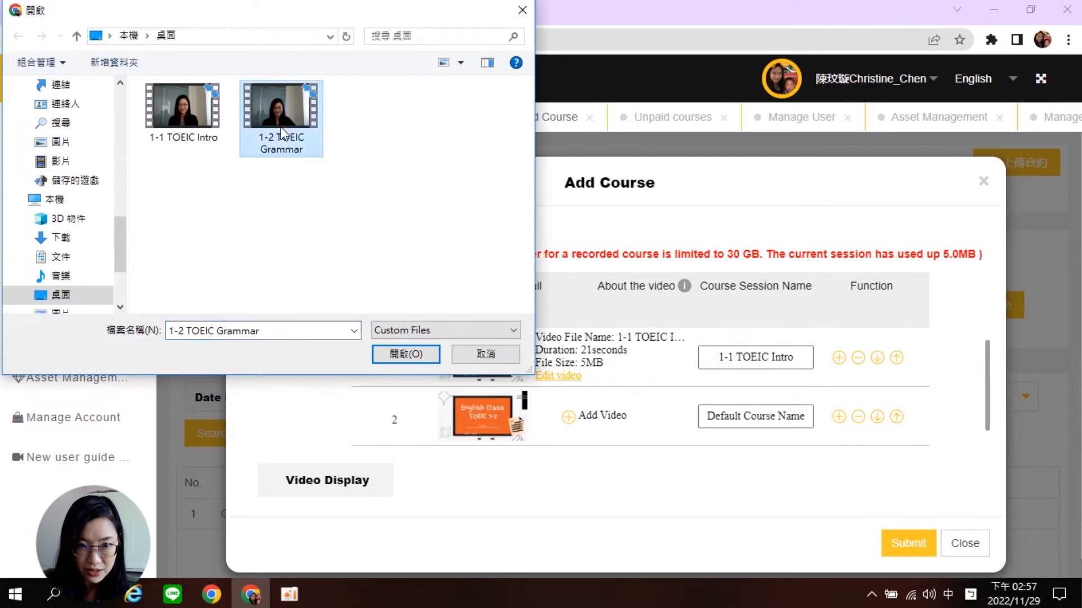
left_click(415, 354)
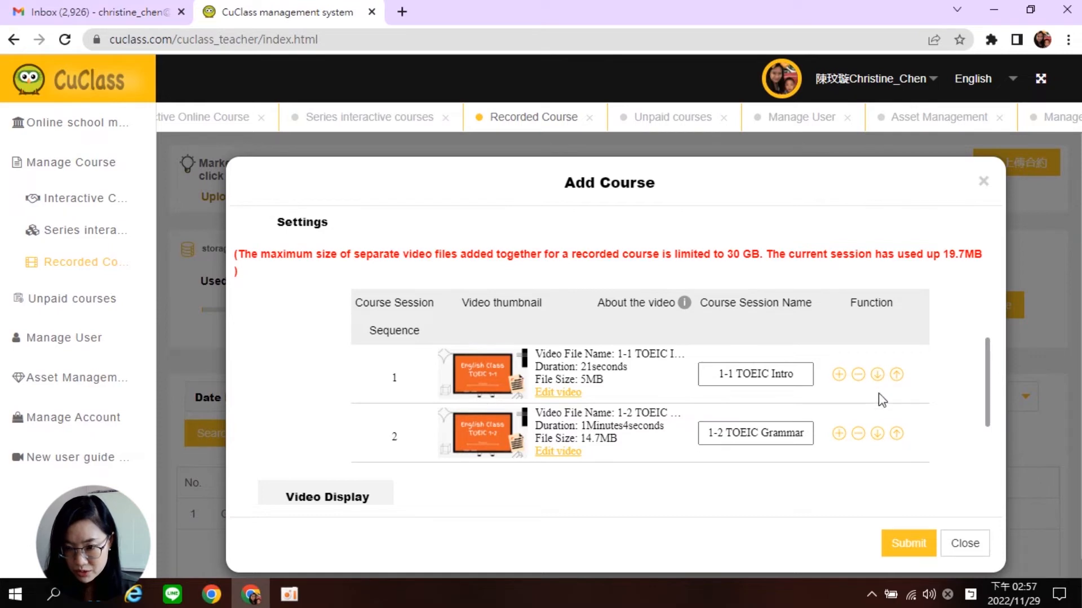
Move the 1-1 TOEIC Intro session down one place in the sequence and back up to first.
left_click(877, 376)
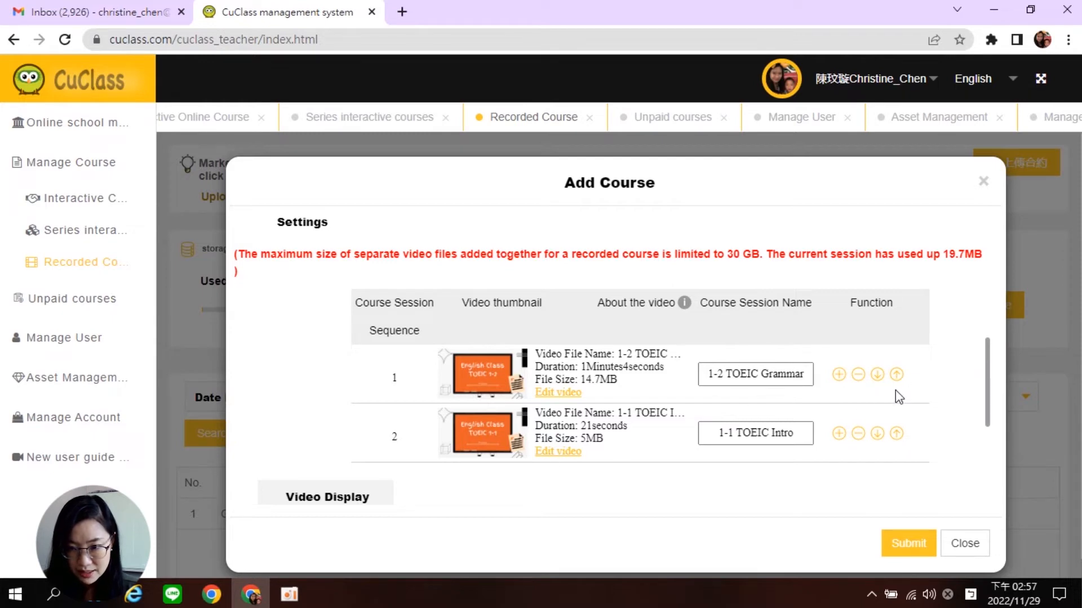
left_click(897, 437)
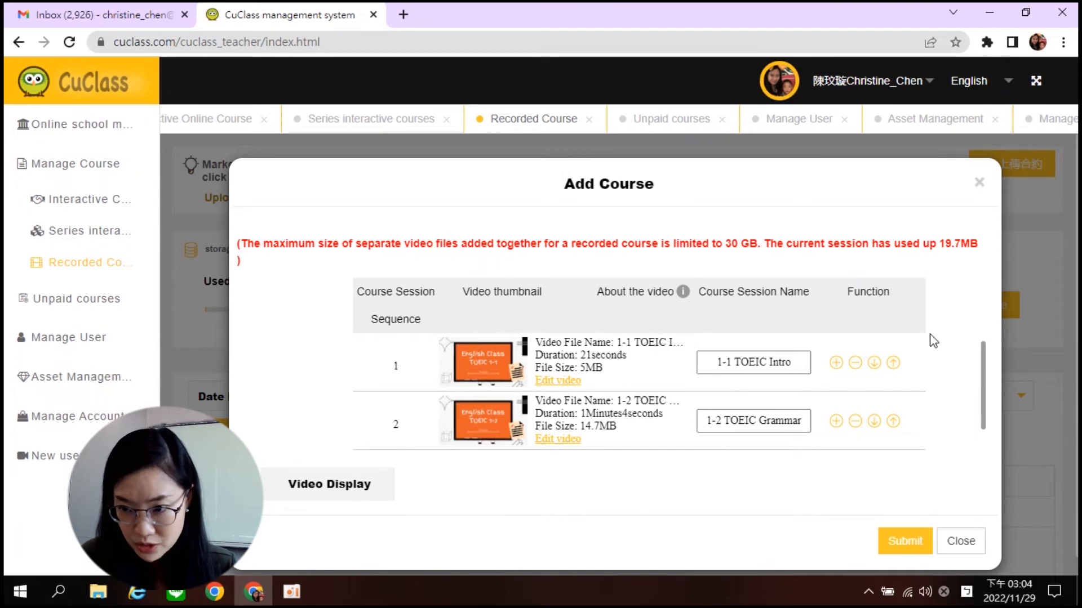
mouse_move(981, 351)
left_mouse_down()
mouse_move(980, 364)
mouse_move(983, 343)
left_mouse_up()
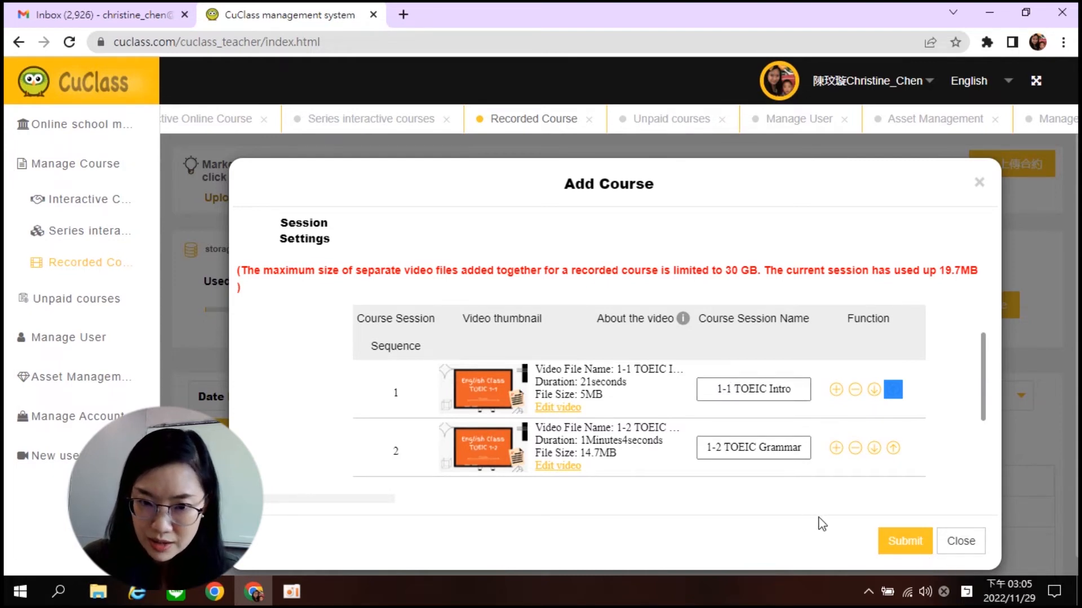
Set the student validity period for the video display to 1 week (7 days).
scroll(770, 420, "down", 5)
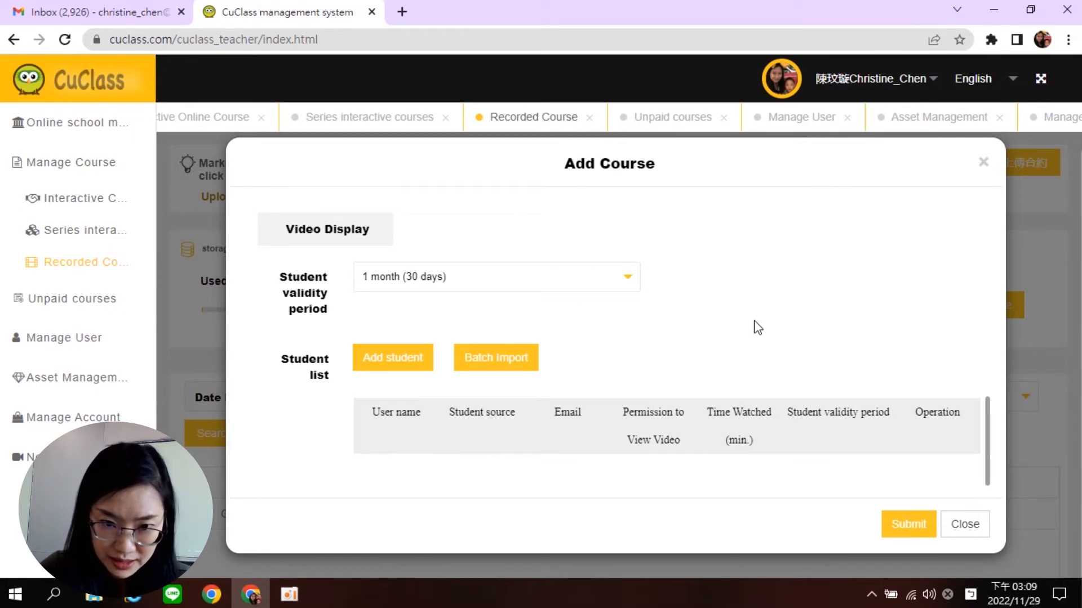
left_click(585, 286)
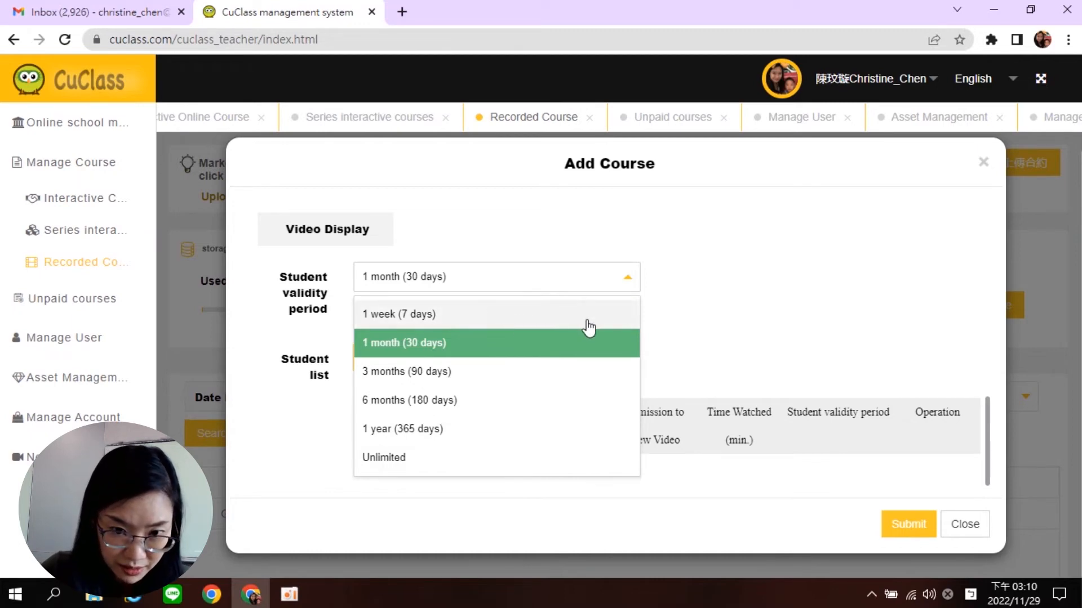
left_click(449, 316)
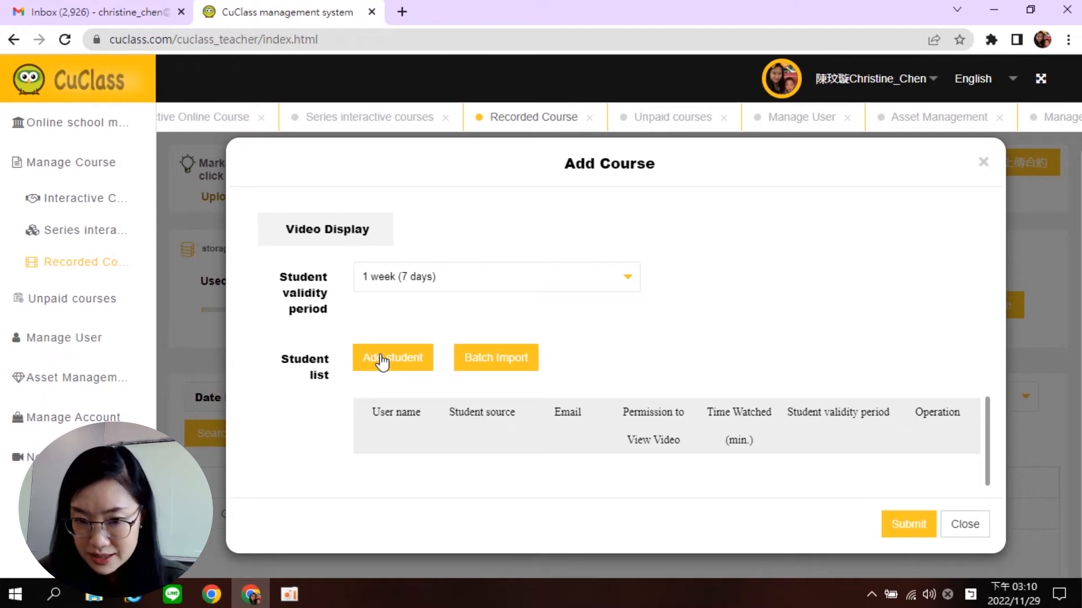
Add all students of the TOEIC group to the course's student list.
left_click(421, 367)
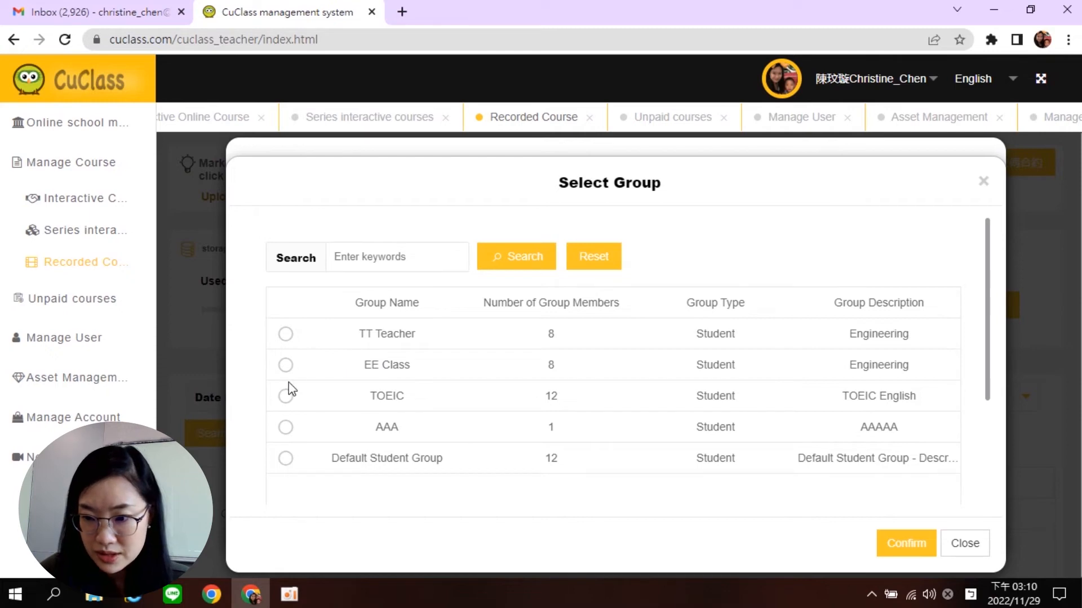
left_click(285, 397)
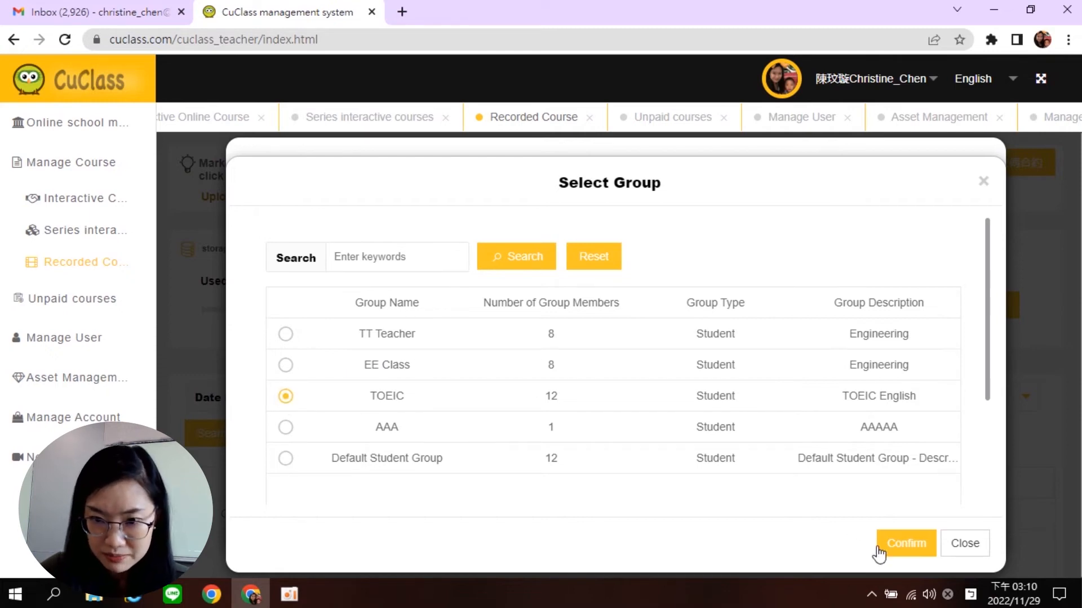
left_click(898, 557)
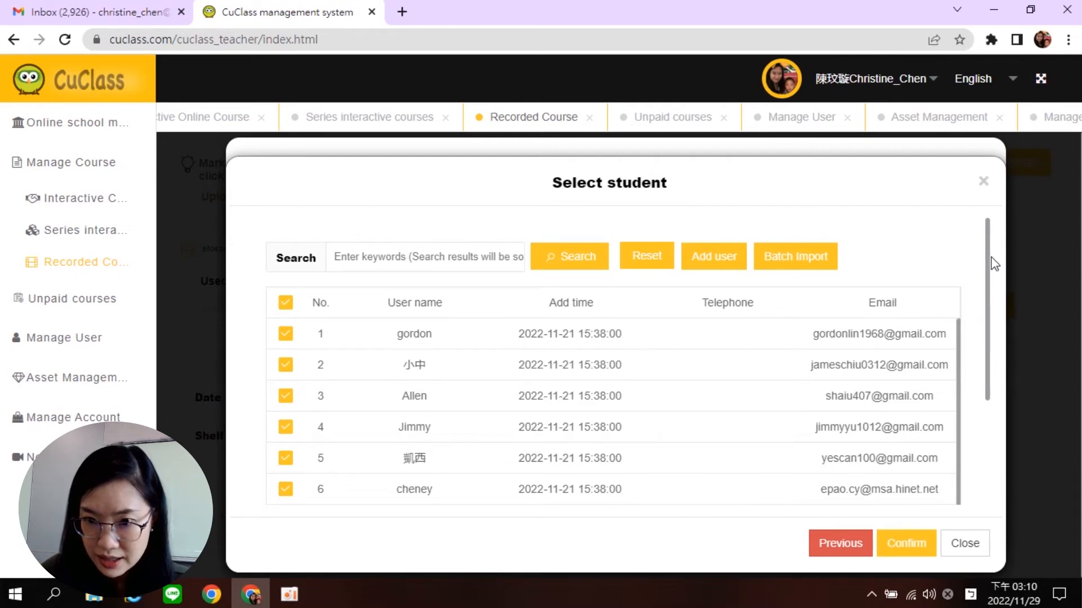
left_click_drag(988, 248, 997, 386)
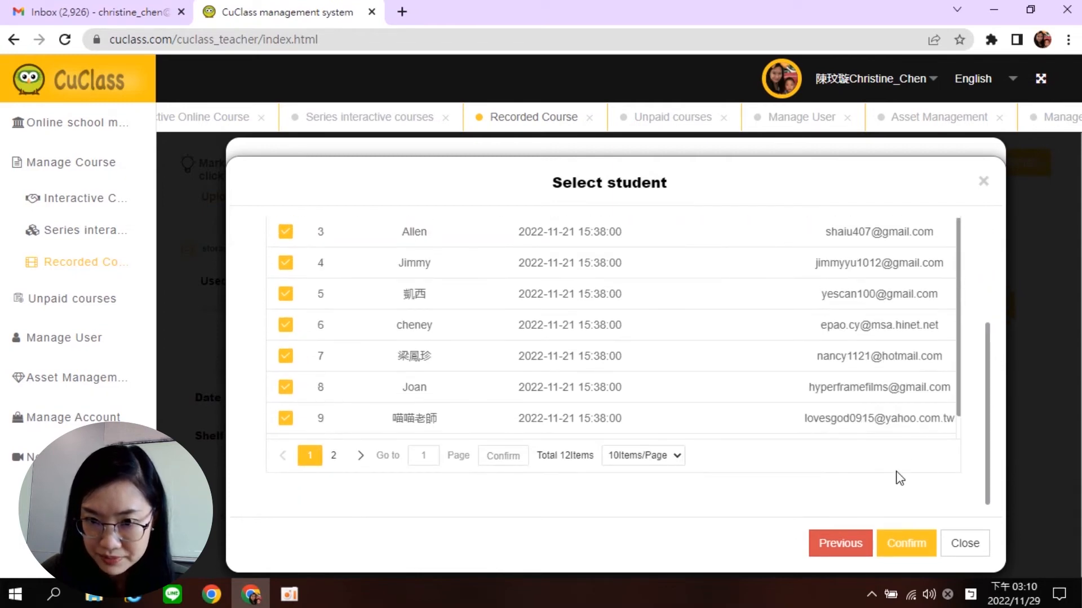
left_click(900, 547)
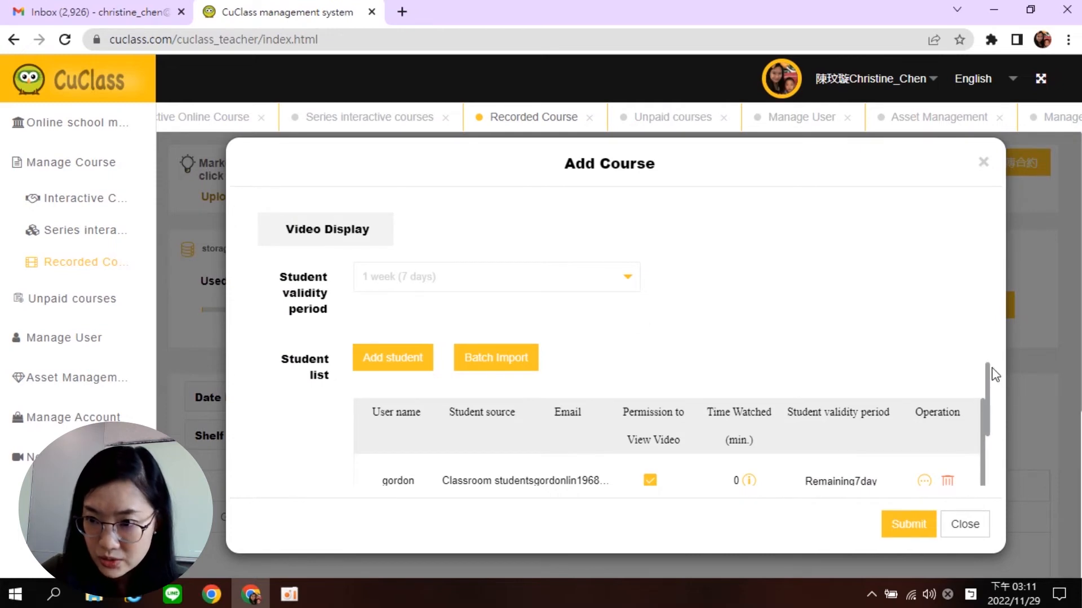
Set the watermark setting to Enable watermark in the course's advanced settings.
left_click_drag(992, 369, 979, 199)
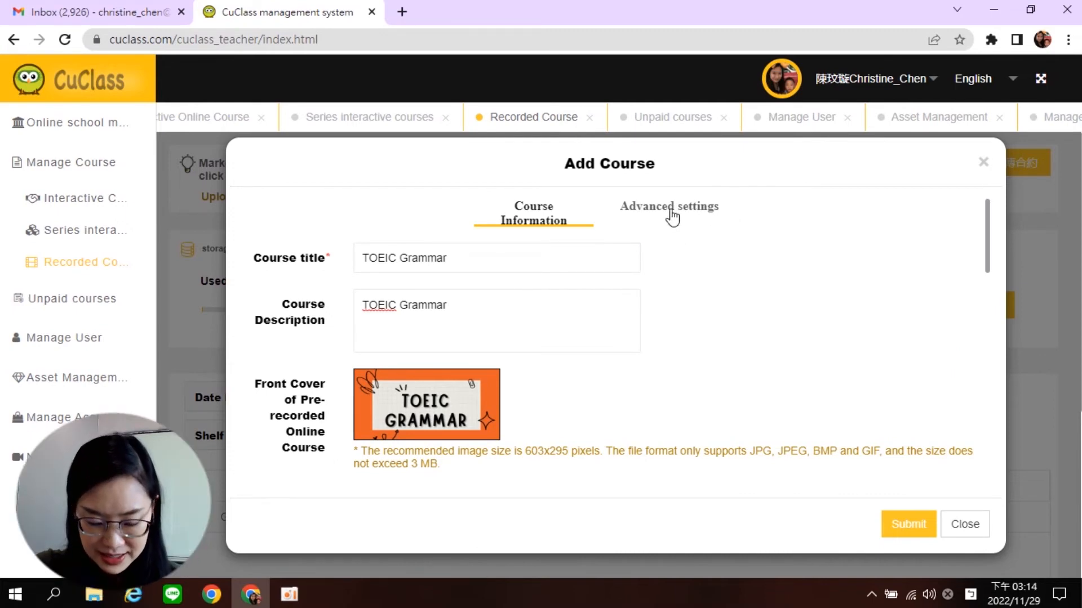
left_click(672, 216)
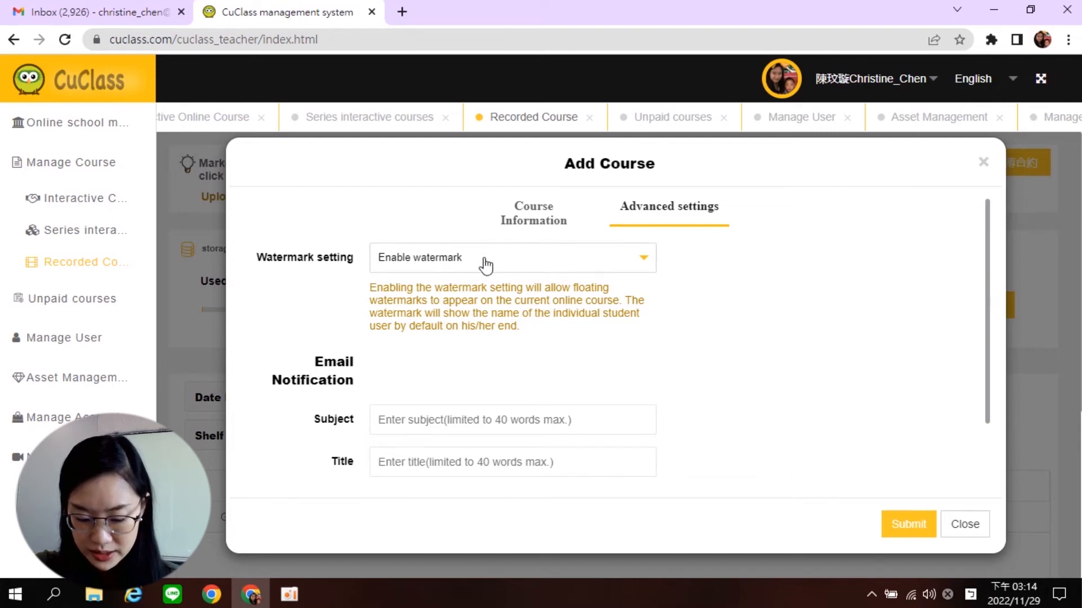
left_click(545, 269)
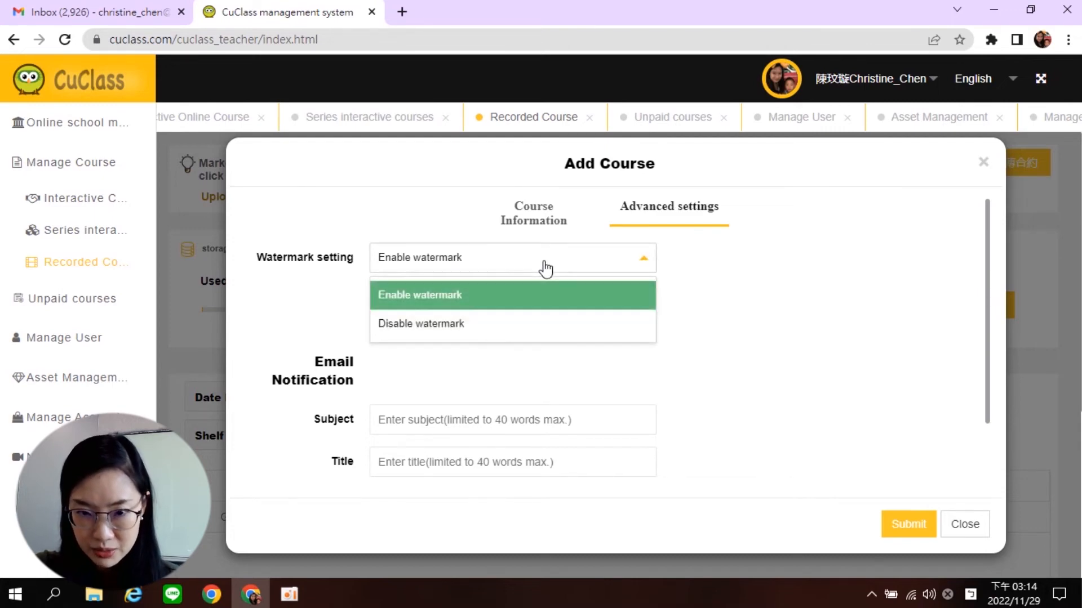
left_click(521, 307)
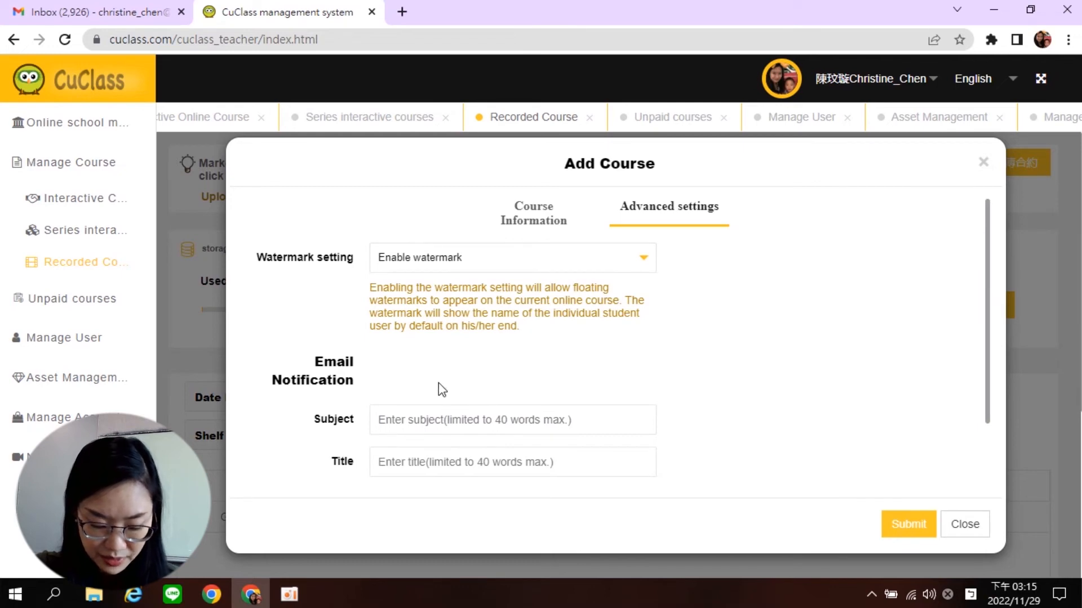
Fill in the email notification's subject and title with the copied text "TOEIC Grammar".
scroll(438, 379, "down", 1)
scroll(438, 377, "down", 1)
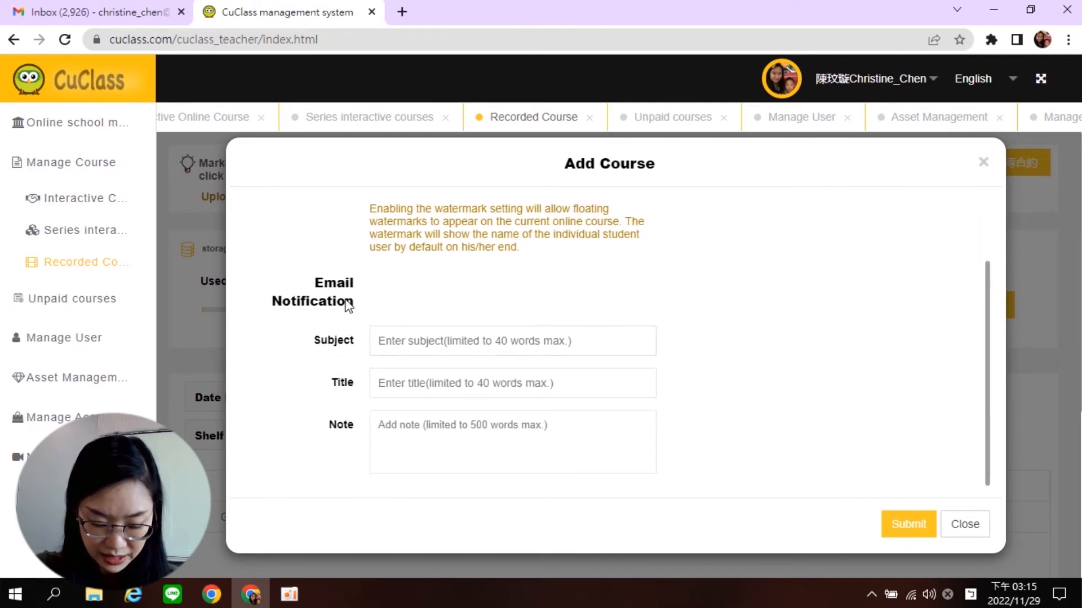
left_click(404, 340)
right_click(402, 338)
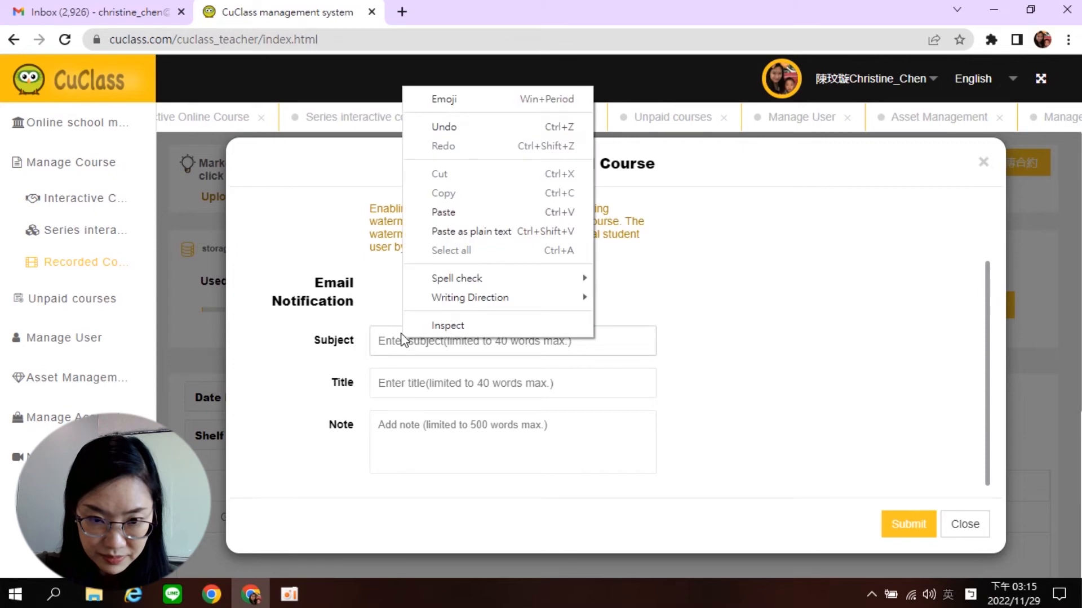
left_click(439, 231)
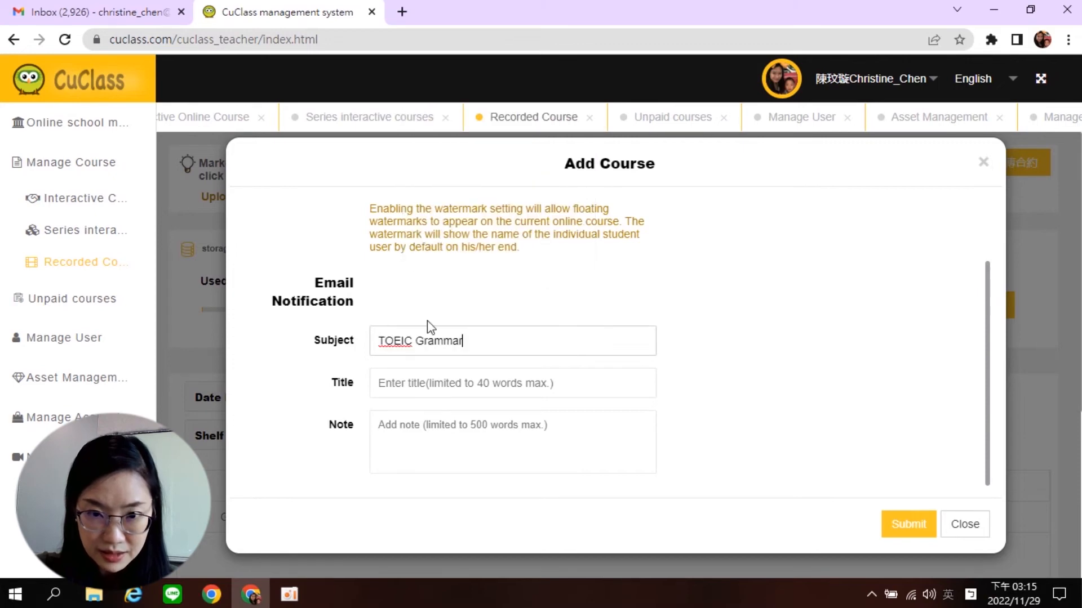
left_click(417, 382)
right_click(417, 379)
left_click(448, 271)
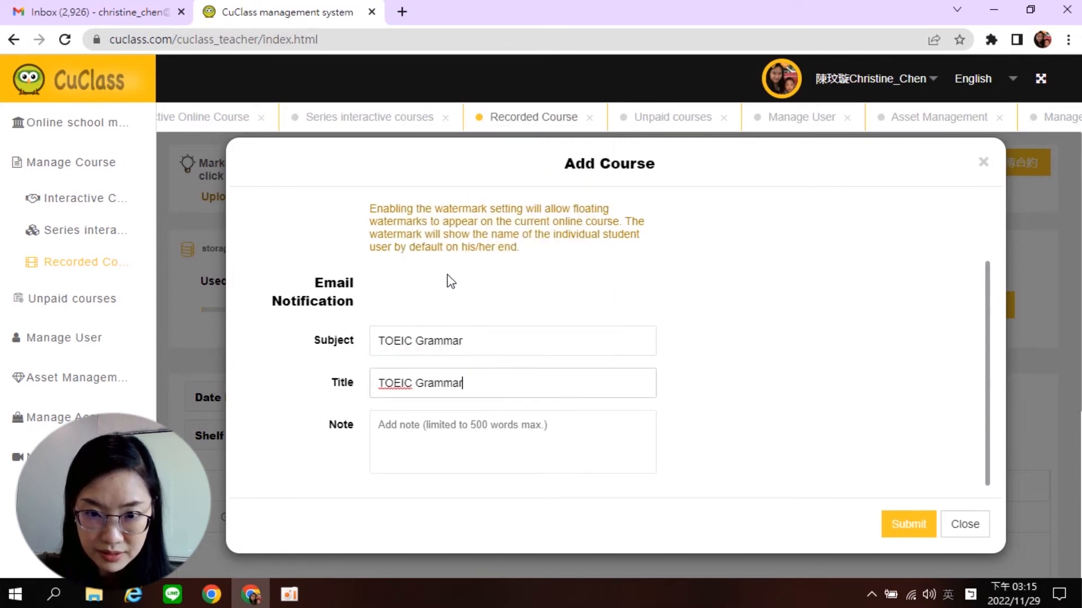
Enter the email notification's note as "TOEIC Grammar. Click URL to join course.".
left_click(410, 427)
right_click(410, 427)
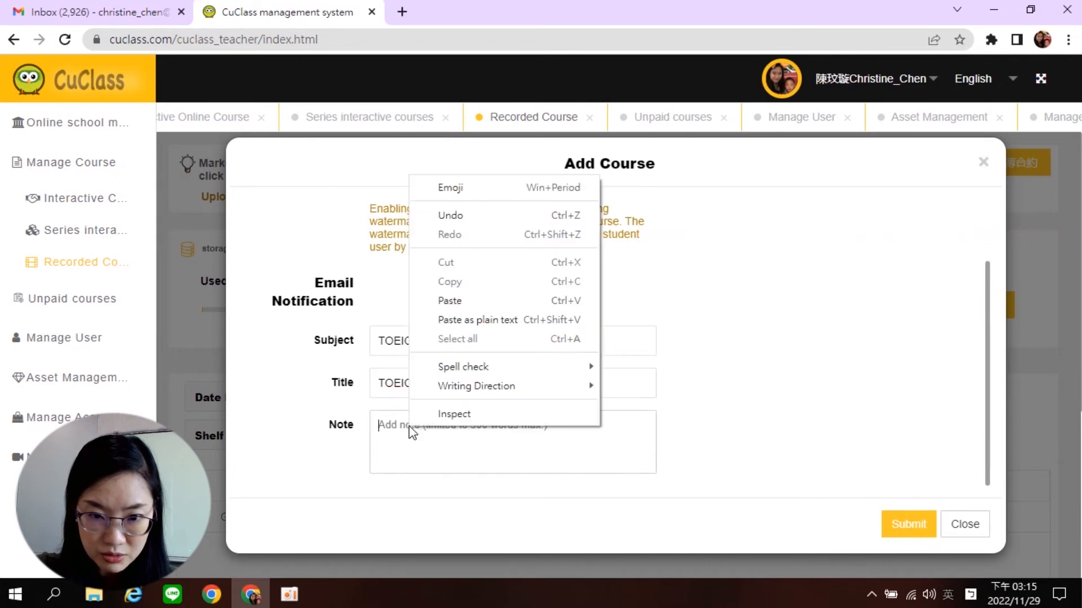
left_click(449, 300)
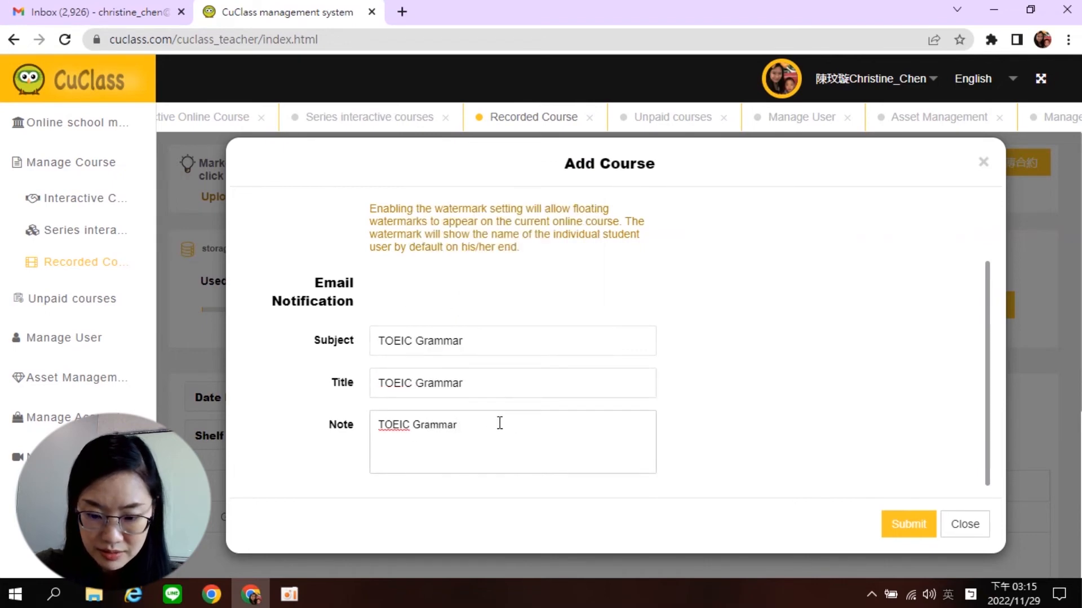
type(". Clic")
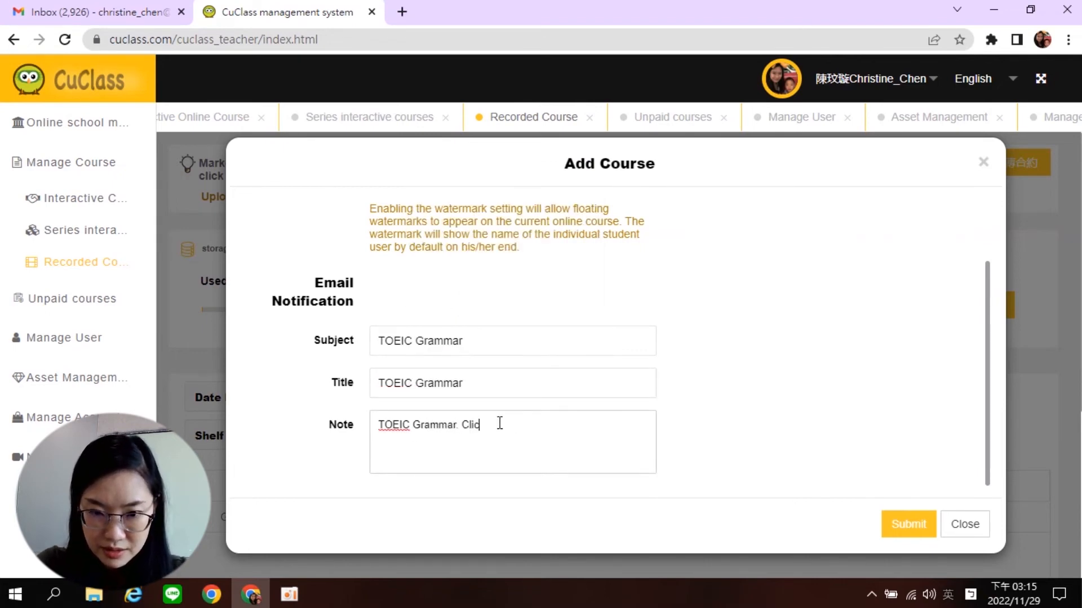
type("k URL ")
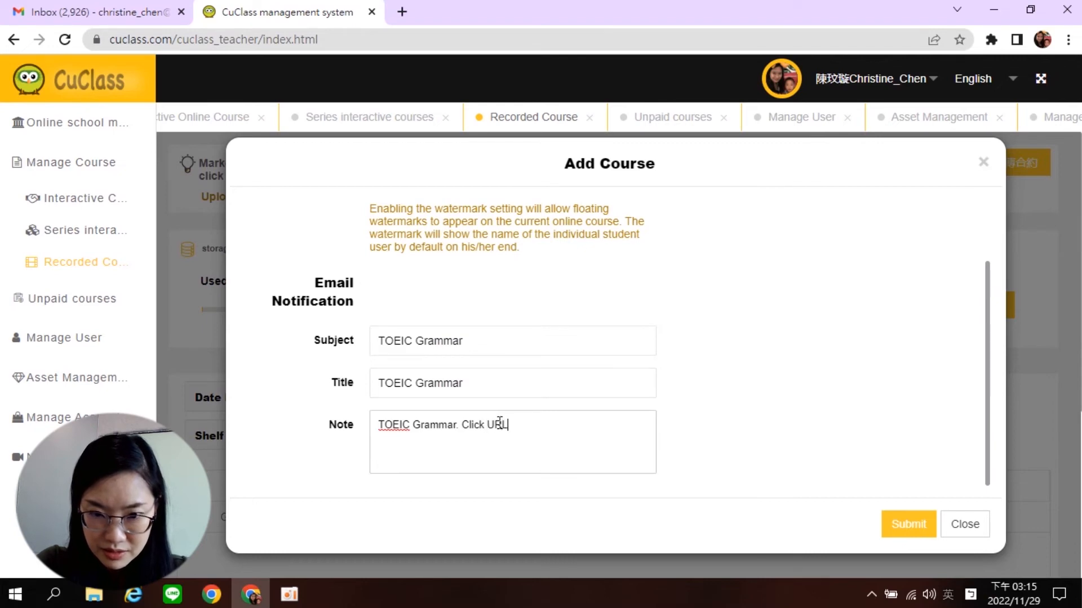
type("to joion")
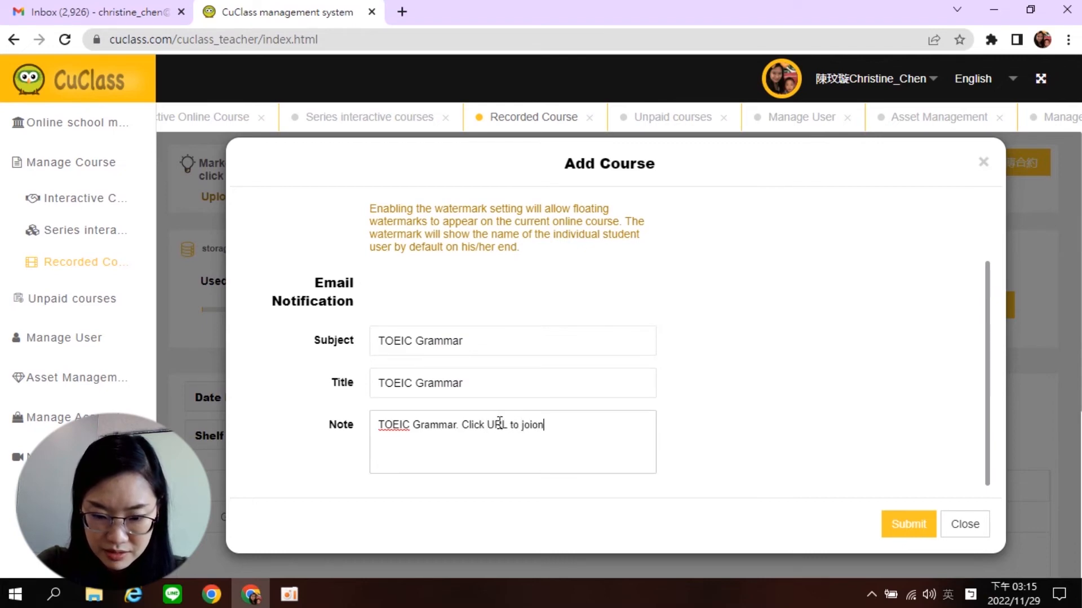
key("BackSpace")
key("BackSpace")
key("BackSpace")
type("in ")
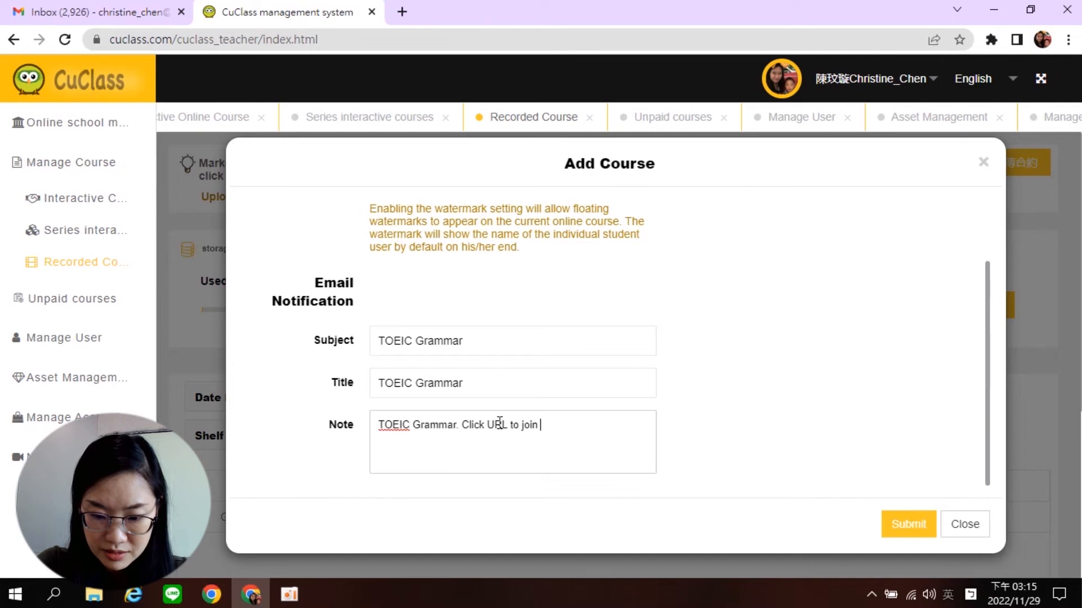
type("course.")
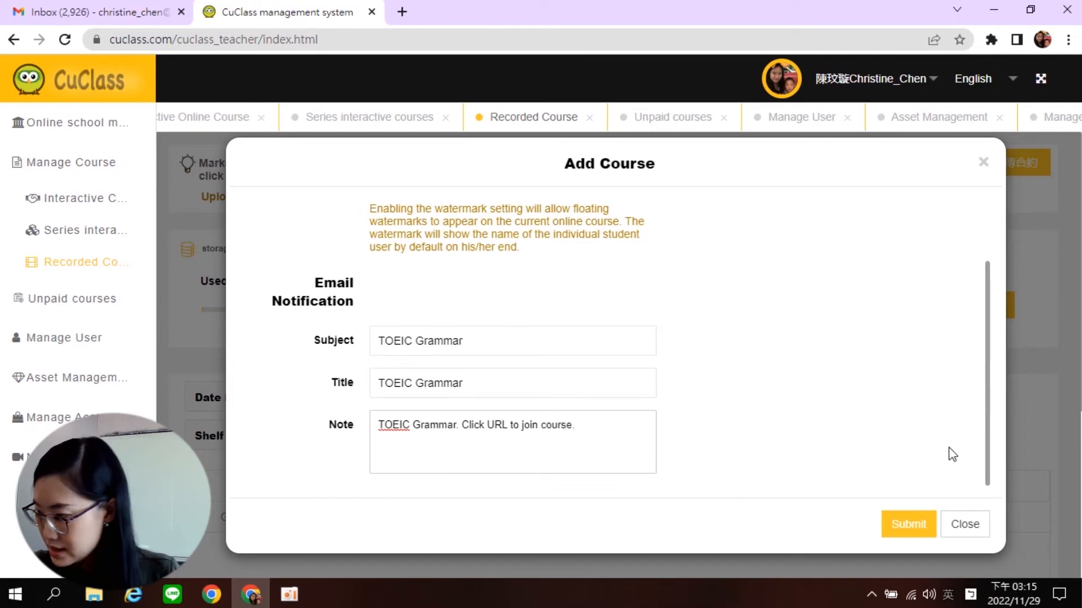
Submit the TOEIC Grammar course, then pay the course fee and send the email notification.
left_click(915, 528)
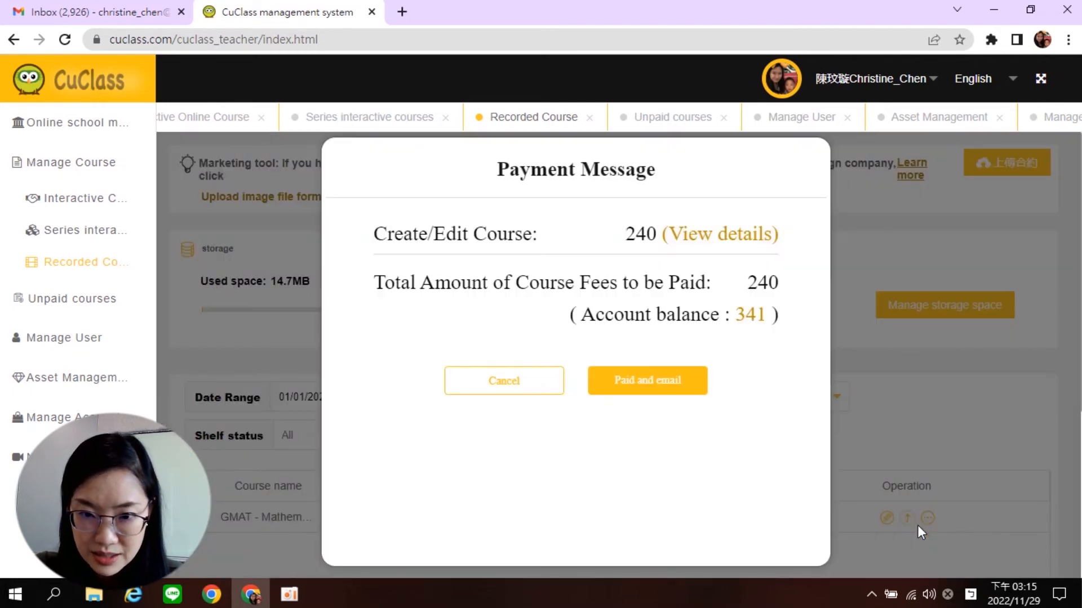
left_click(639, 385)
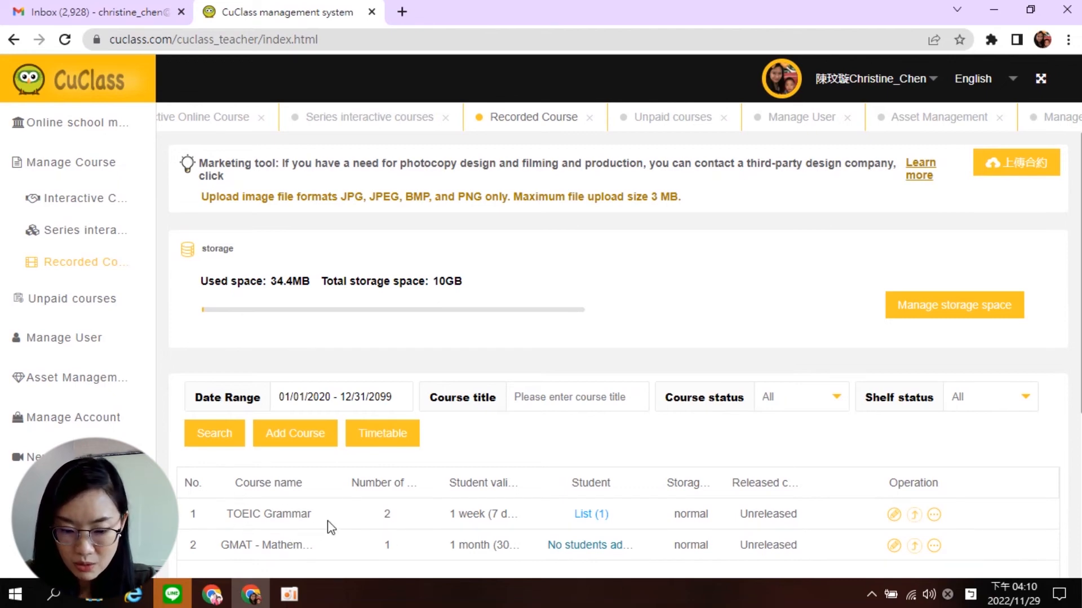
Open the course timetable and switch the account role from Admin to Teacher.
left_click(398, 443)
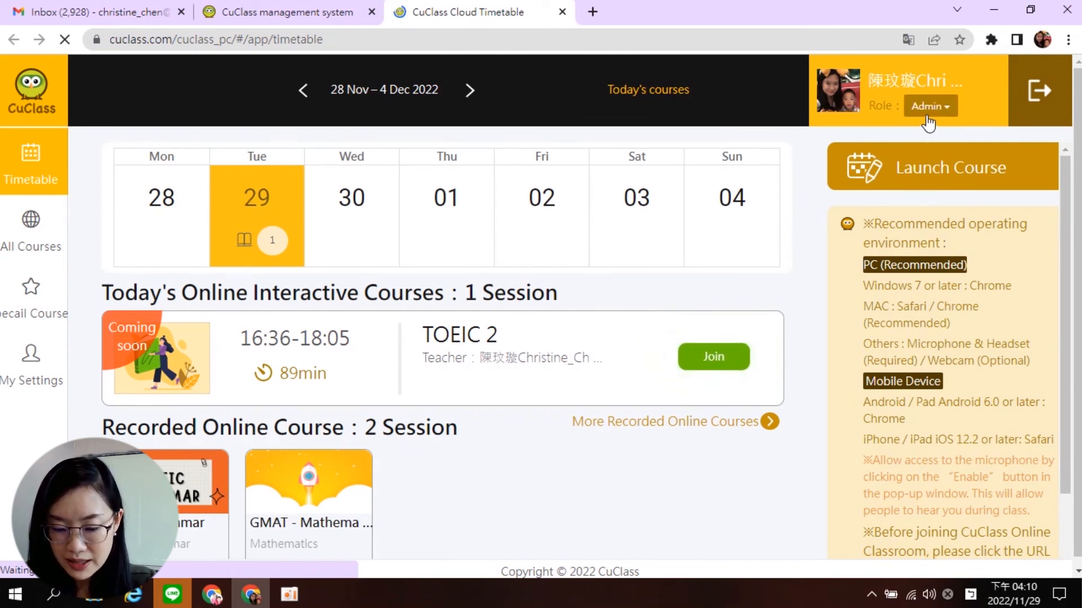
left_click(927, 115)
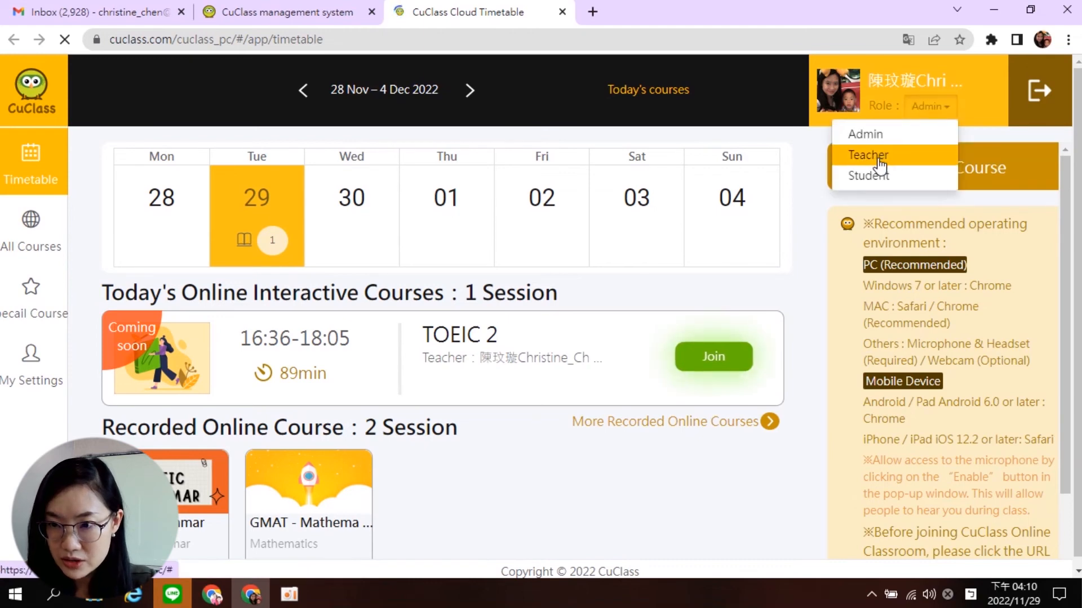
left_click(879, 161)
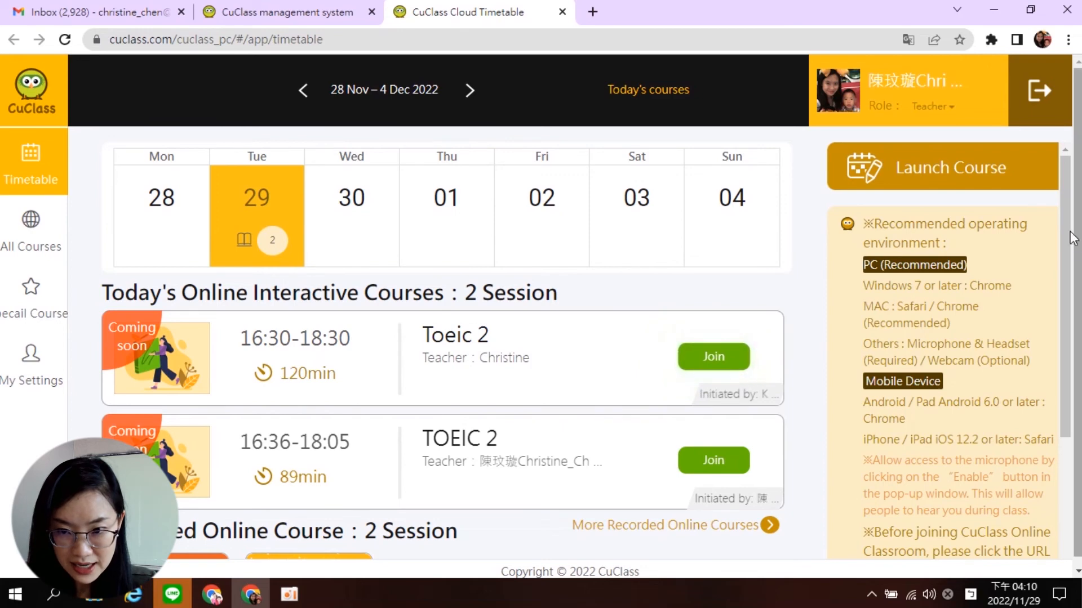
Open the TOEIC Grammar recorded course from the timetable and play the 1-1 TOEIC Intro video briefly.
scroll(1037, 327, "down", 3)
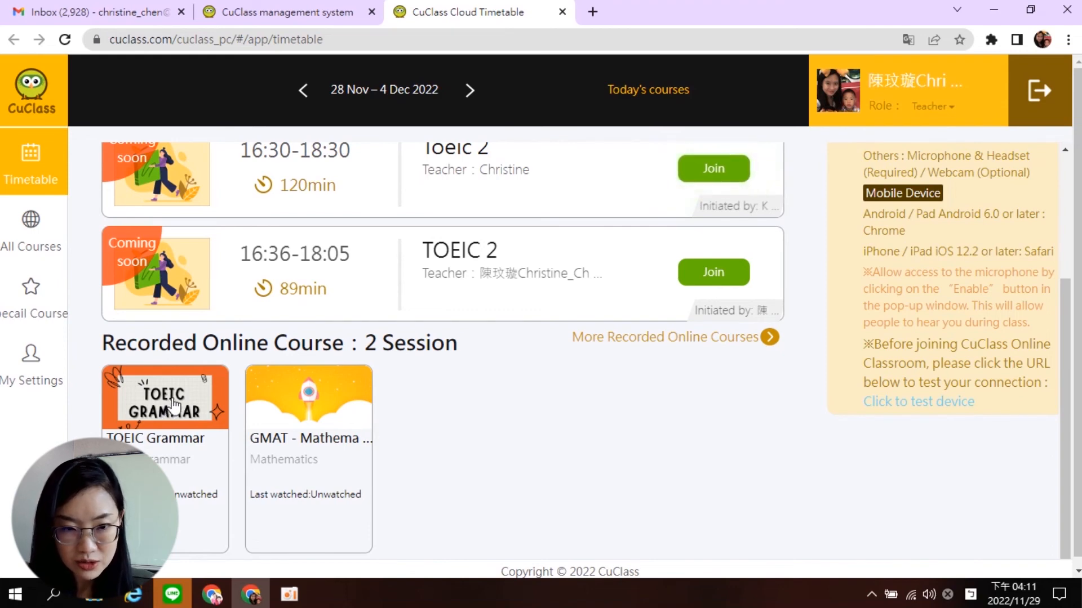
left_click(174, 405)
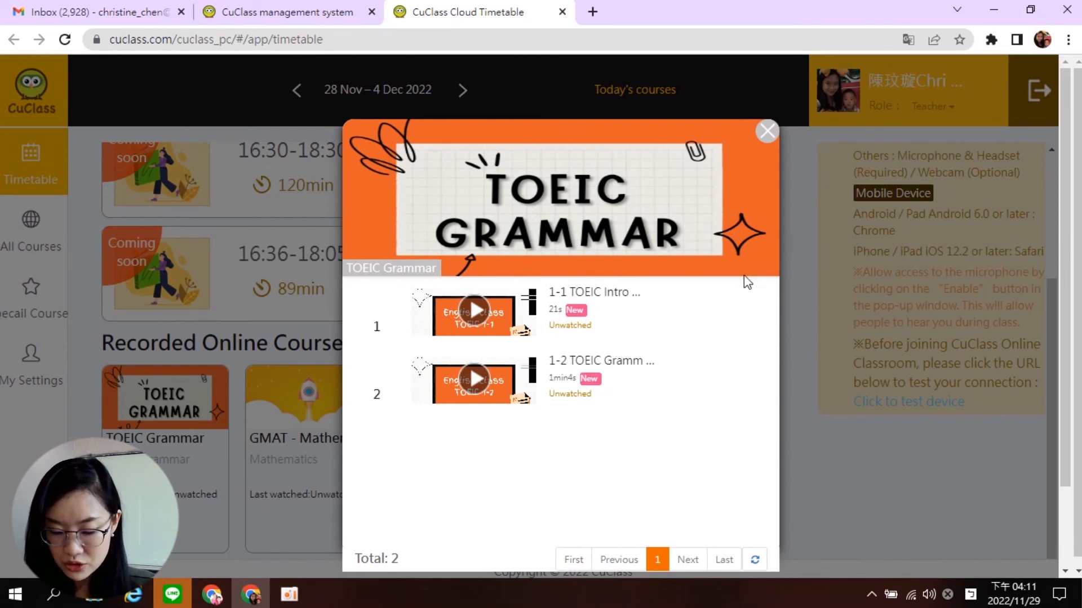
left_click(498, 324)
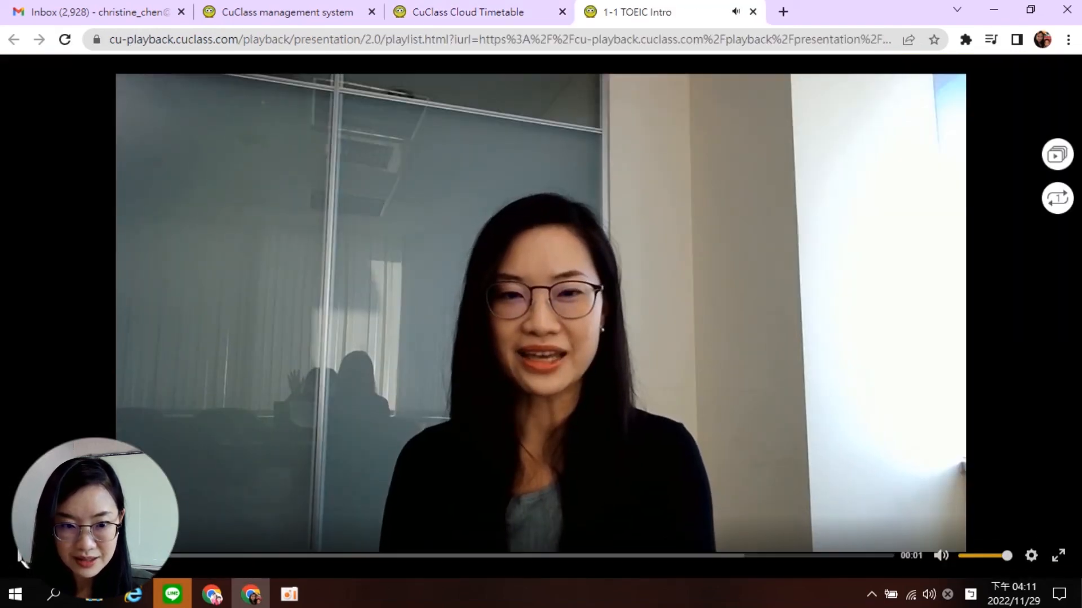
left_click(20, 551)
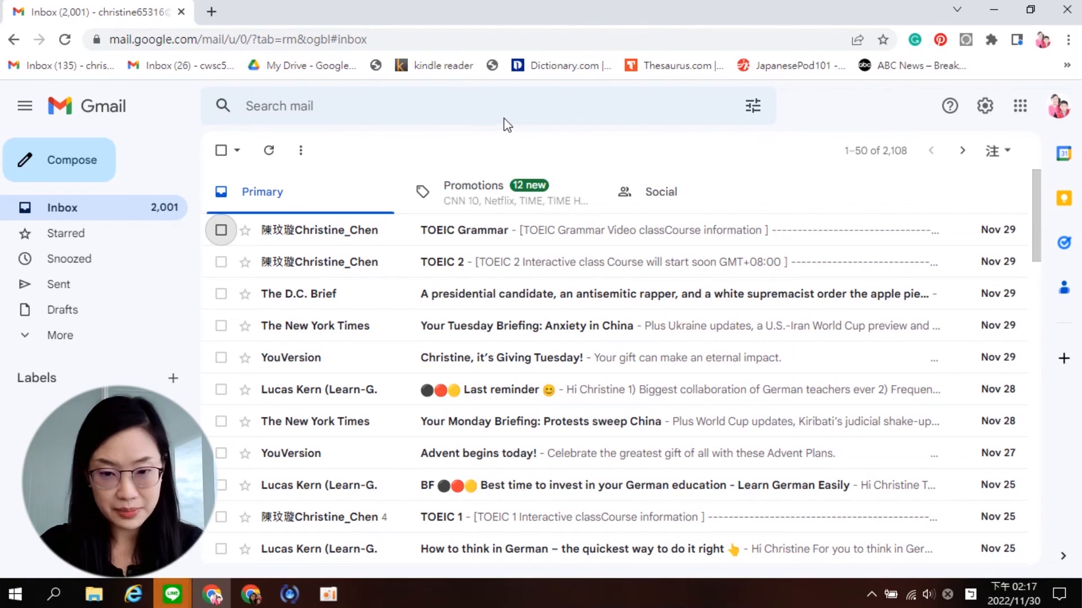
Open the TOEIC Grammar notification email in the student's Gmail inbox and join the class through its course URL.
left_click(597, 242)
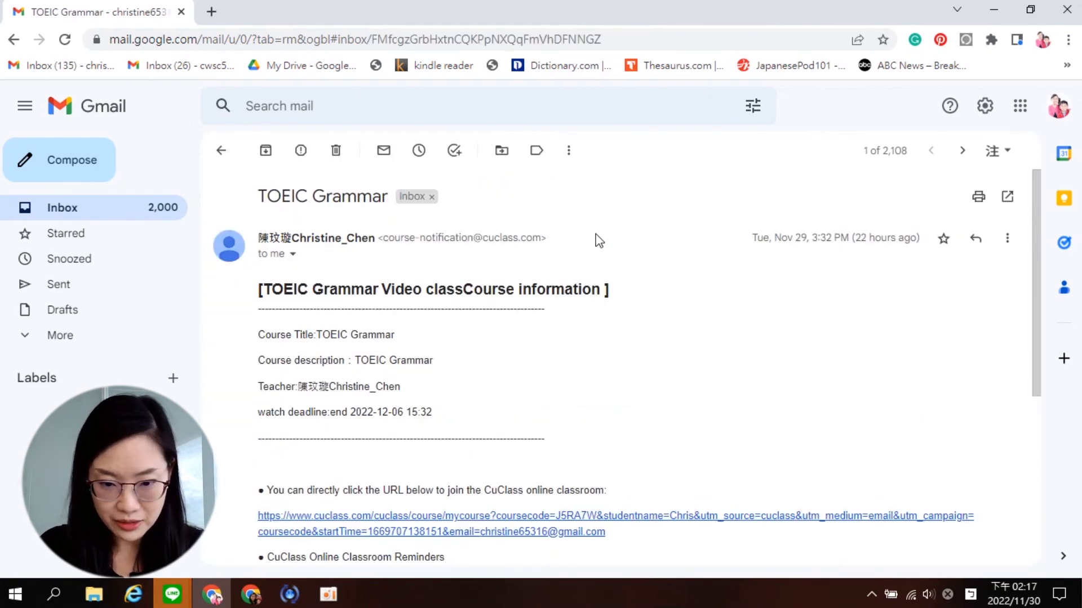
left_click(479, 525)
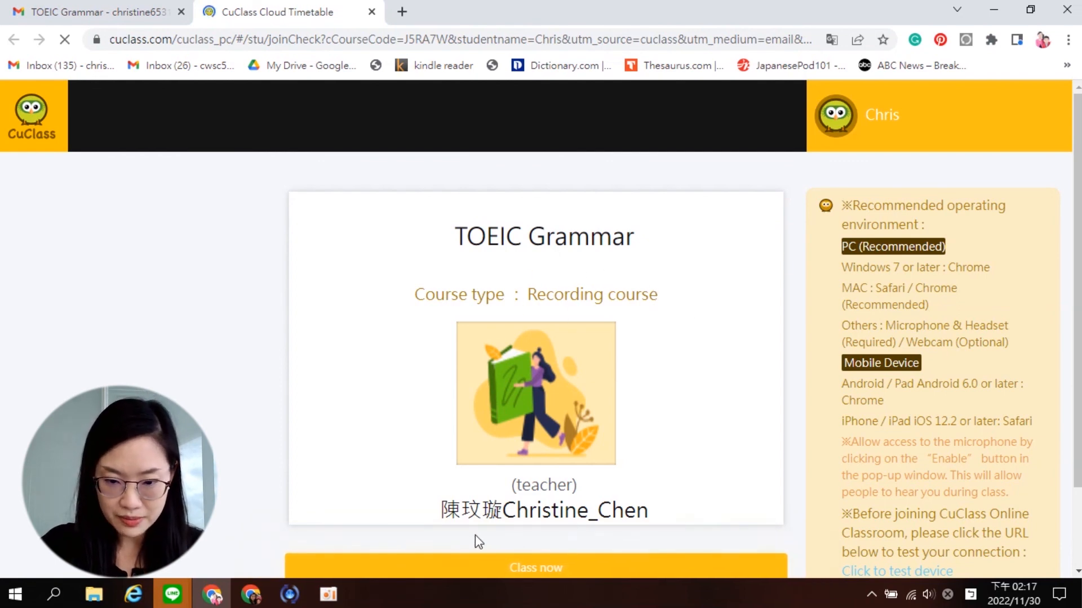
left_click(546, 569)
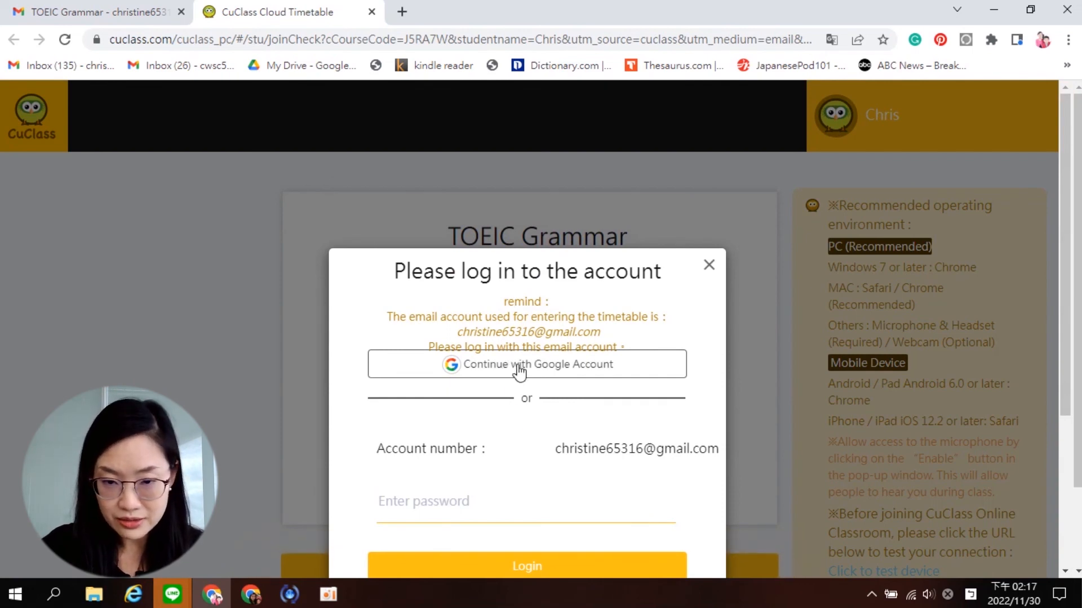
Log in with the student's Google account and play the 1-1 TOEIC Intro video of the TOEIC Grammar course.
left_click(519, 367)
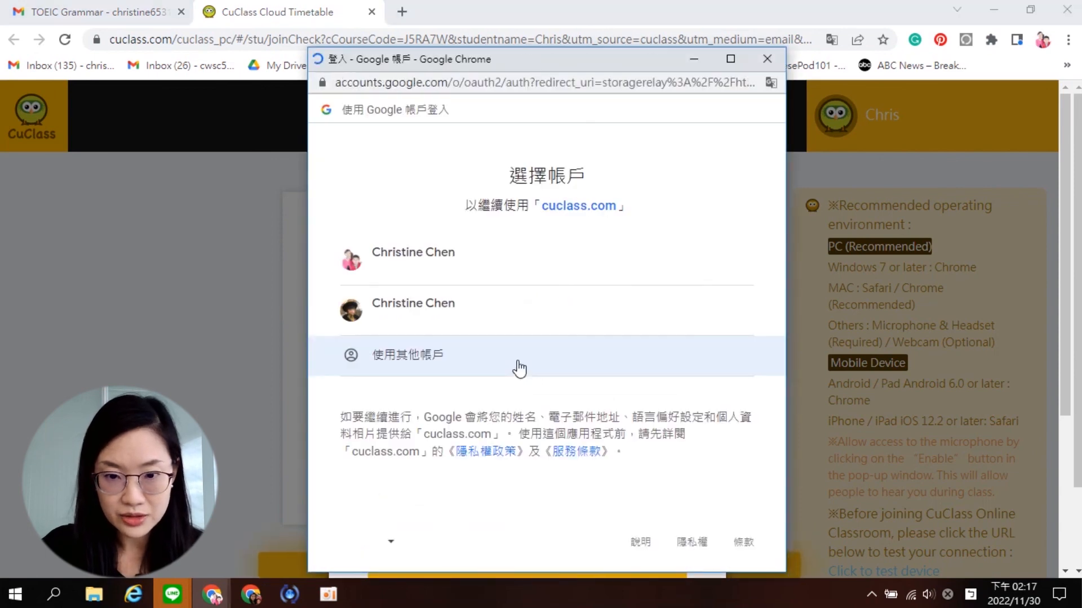
left_click(406, 277)
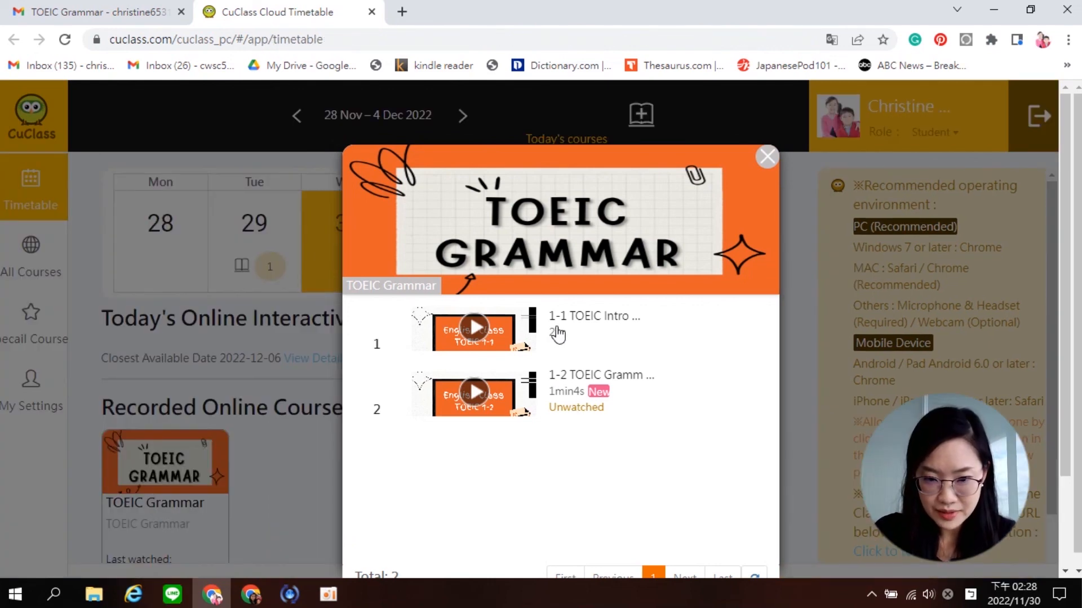
left_click(483, 337)
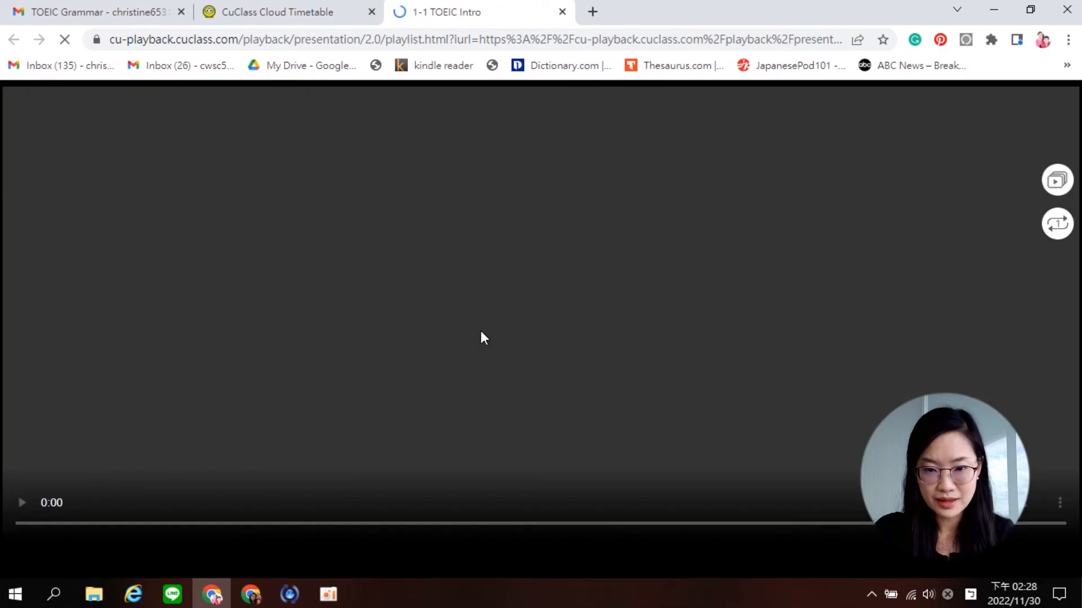